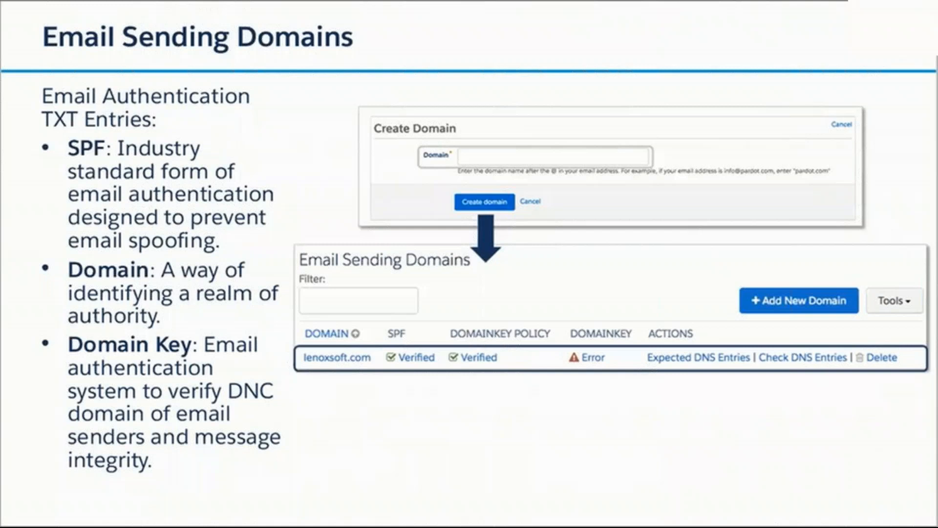
Leave the slide show and delete the ESPN.com sending domain from Domain Management.
{"action": "key", "text": "alt+Tab"}
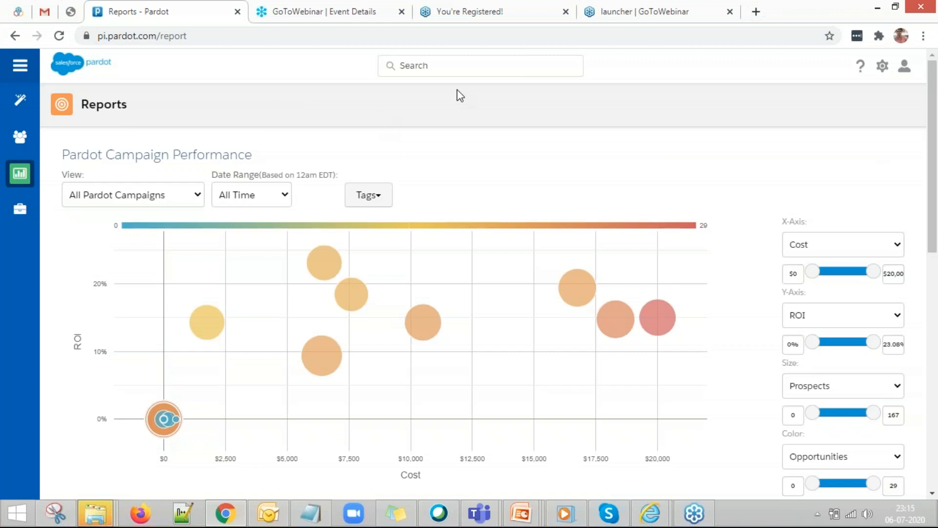
{"action": "mouse_move", "coordinate": [35, 219]}
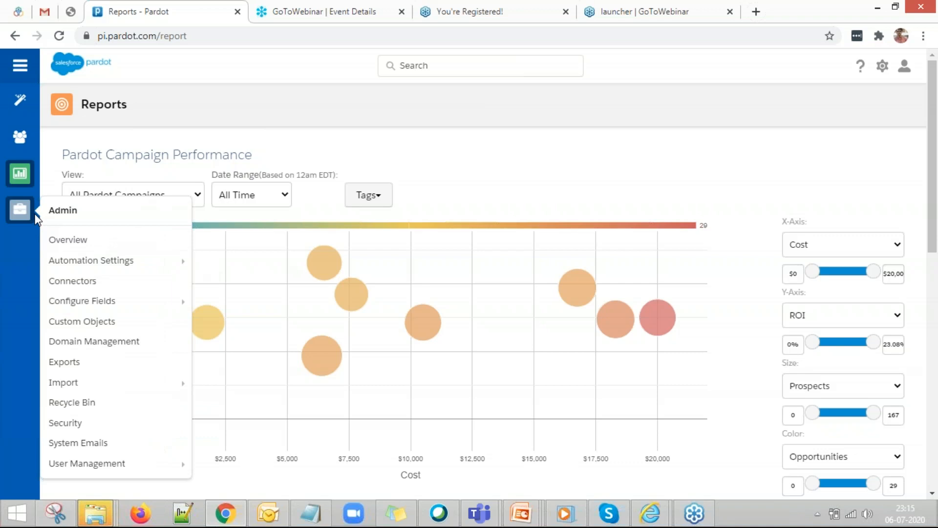
{"action": "left_click", "coordinate": [70, 345]}
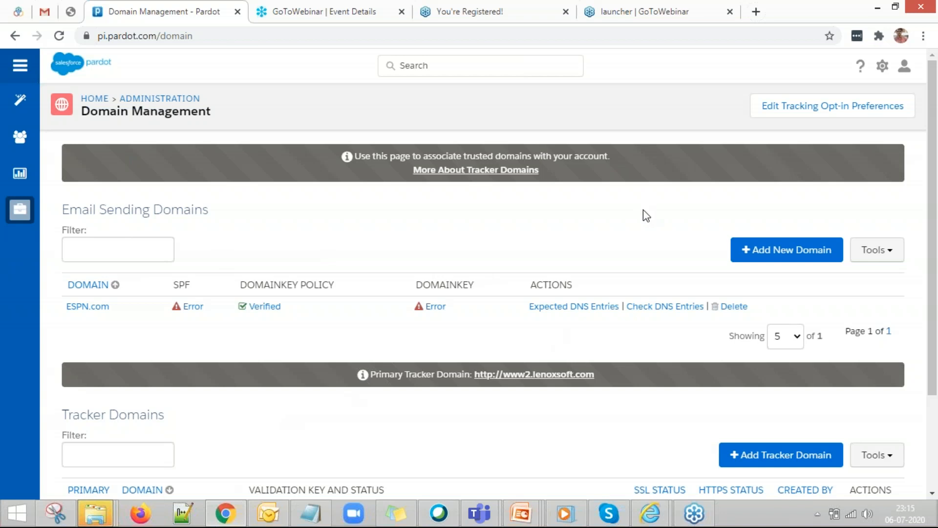
{"action": "left_click", "coordinate": [734, 306]}
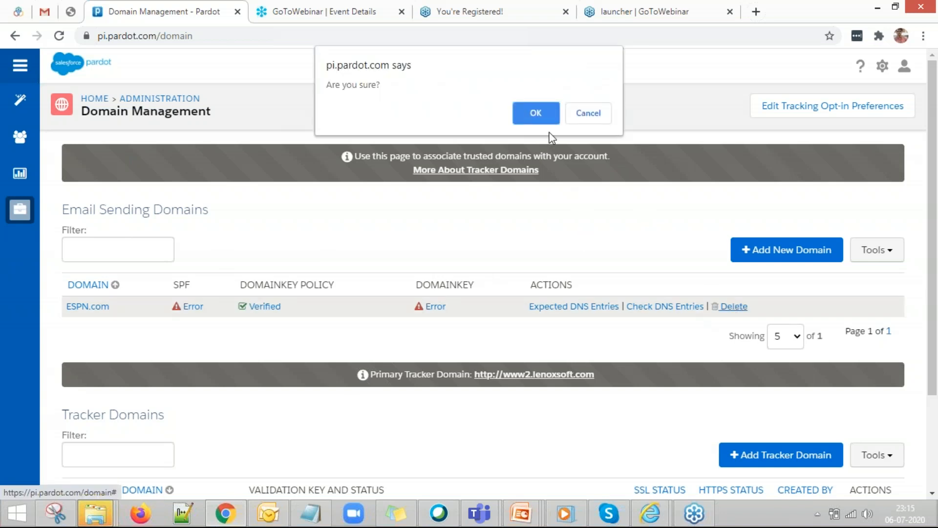
{"action": "left_click", "coordinate": [540, 110]}
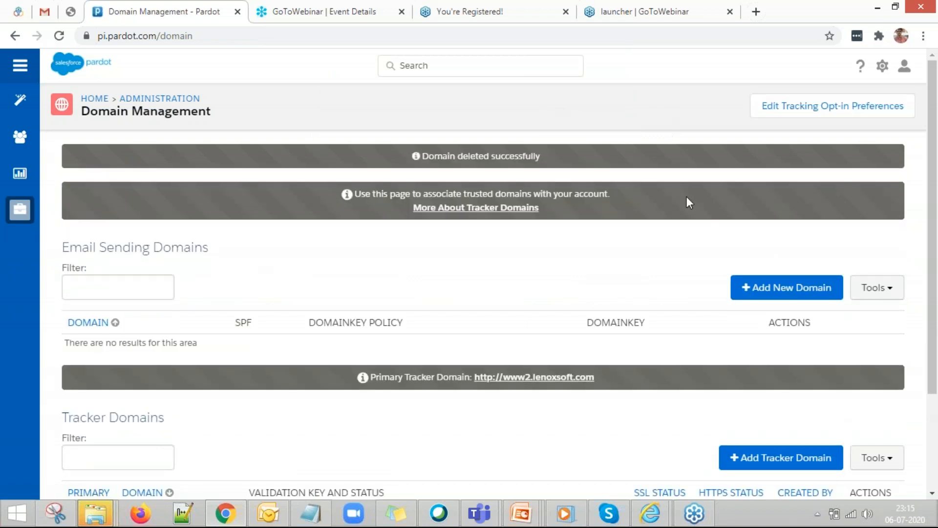
Create a new email sending domain named ESPN.com.
{"action": "left_click", "coordinate": [749, 291]}
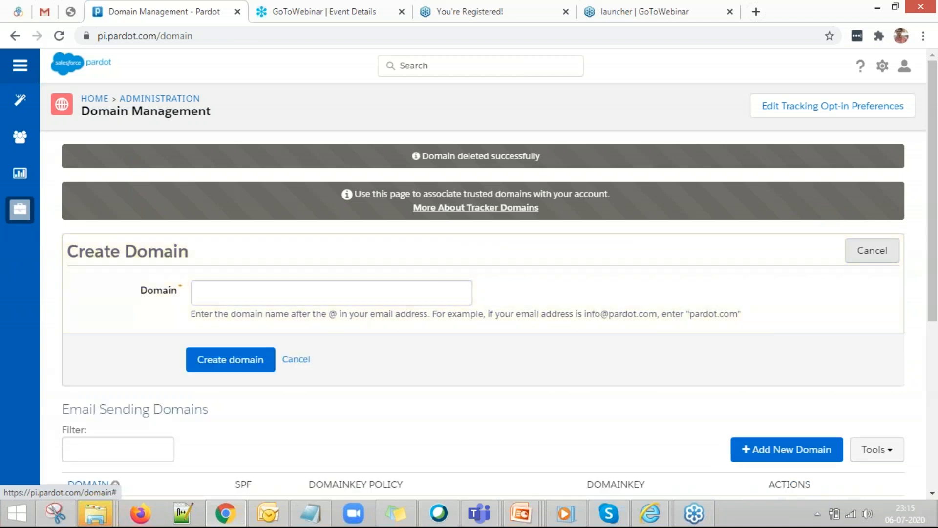
{"action": "left_click", "coordinate": [272, 287]}
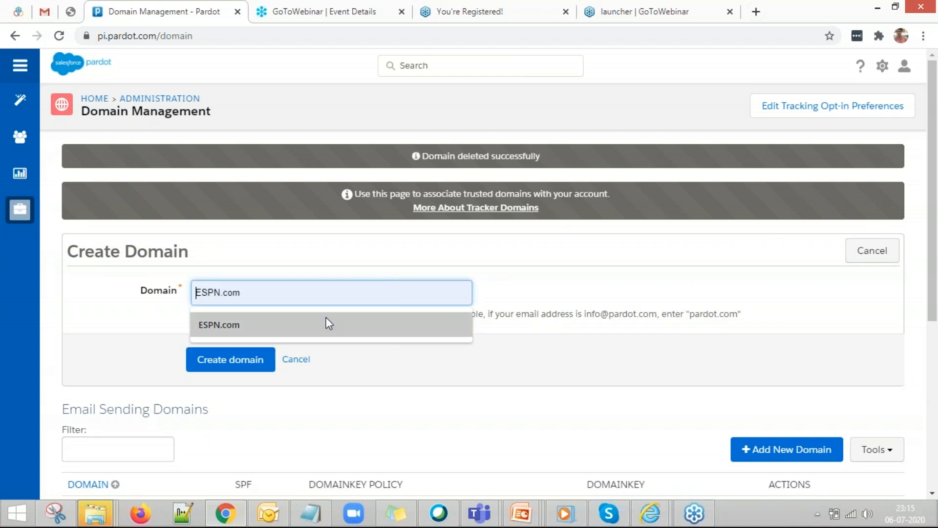
{"action": "left_click", "coordinate": [322, 323]}
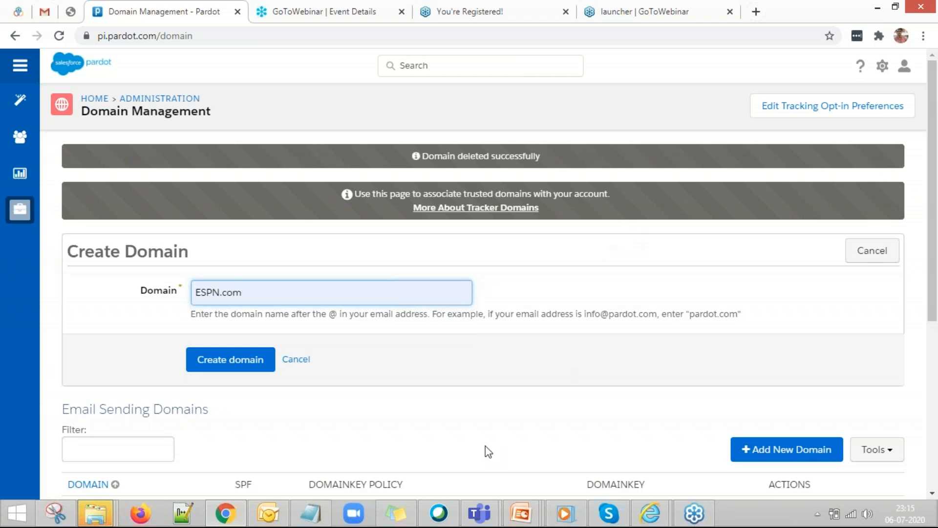
{"action": "left_click", "coordinate": [247, 373]}
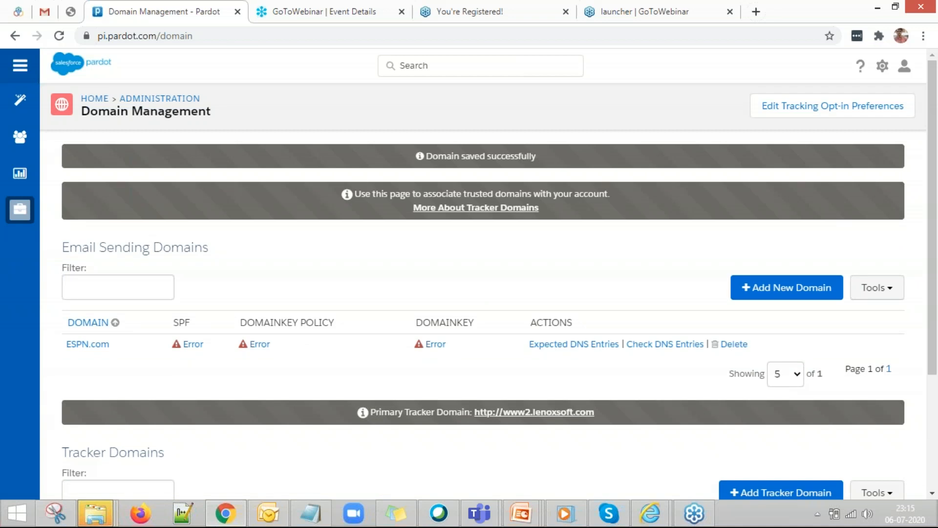
Display ESPN.com's expected SPF, DomainKey_Policy and DomainKey TXT records.
{"action": "left_click", "coordinate": [559, 348]}
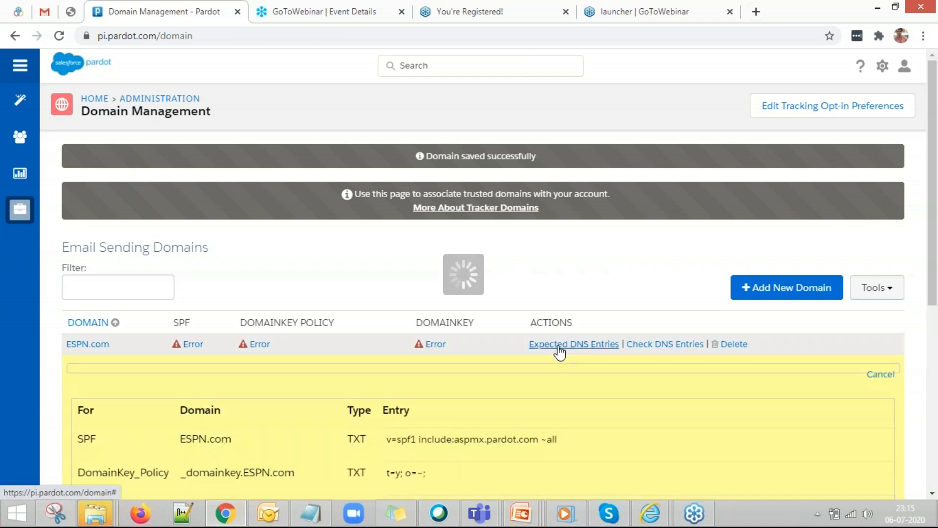
{"action": "scroll", "coordinate": [245, 430], "scroll_direction": "down", "scroll_amount": 2}
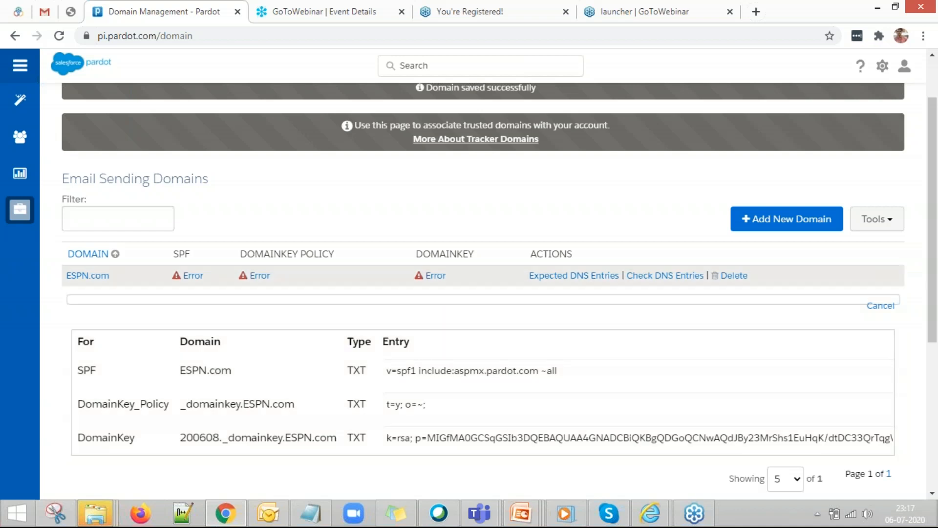
Run the DNS check for ESPN.com, review its expected entries, then scroll to Tracker Domains.
{"action": "left_click", "coordinate": [655, 276]}
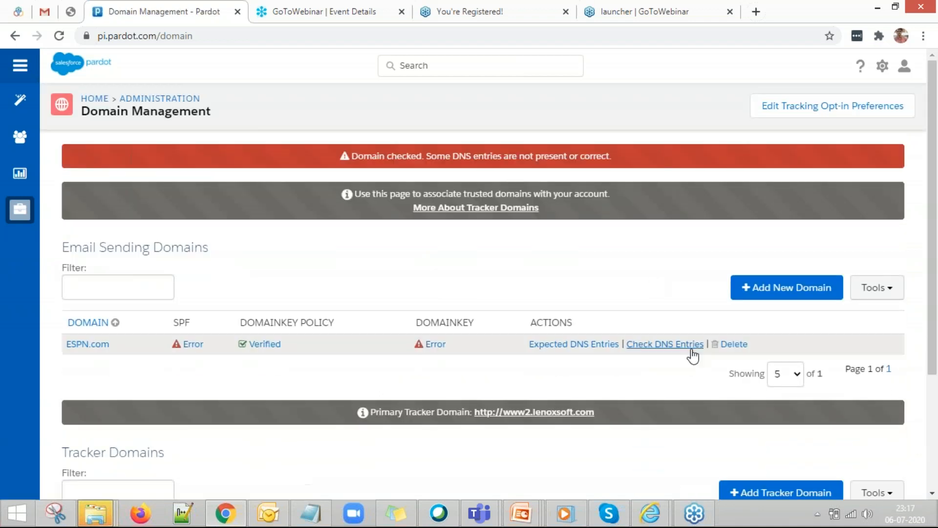
{"action": "left_click", "coordinate": [573, 345]}
{"action": "scroll", "coordinate": [577, 356], "scroll_direction": "down", "scroll_amount": 3}
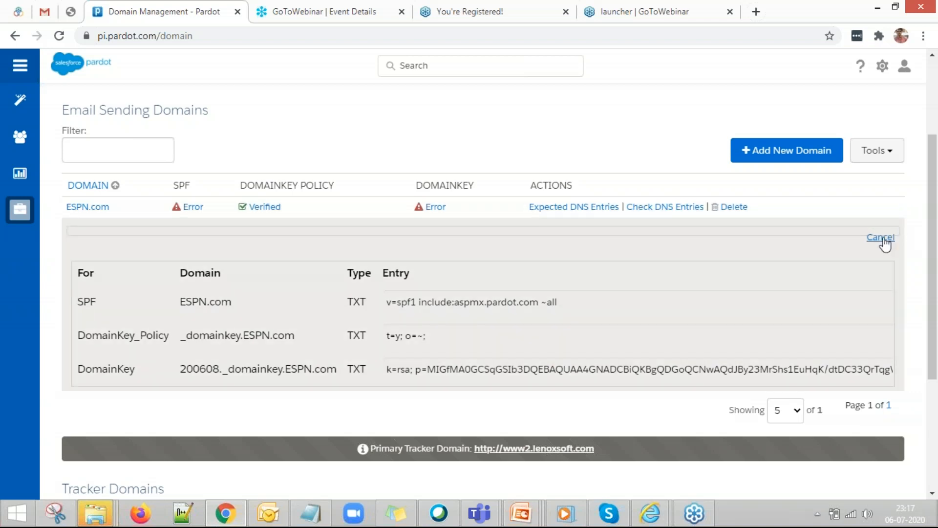
{"action": "left_click", "coordinate": [883, 238]}
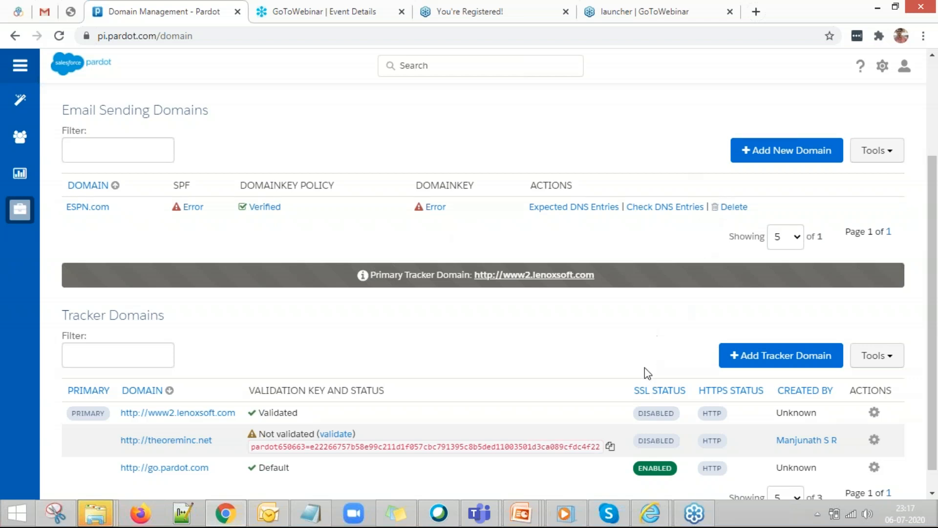
{"action": "scroll", "coordinate": [644, 368], "scroll_direction": "down", "scroll_amount": 1}
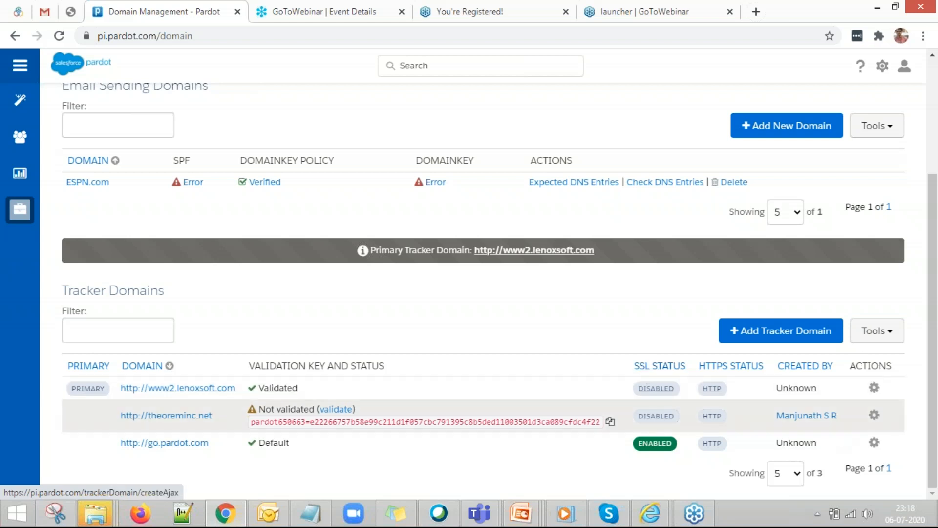
Return to the PowerPoint slide show and advance to the Connectors slide.
{"action": "mouse_move", "coordinate": [521, 513]}
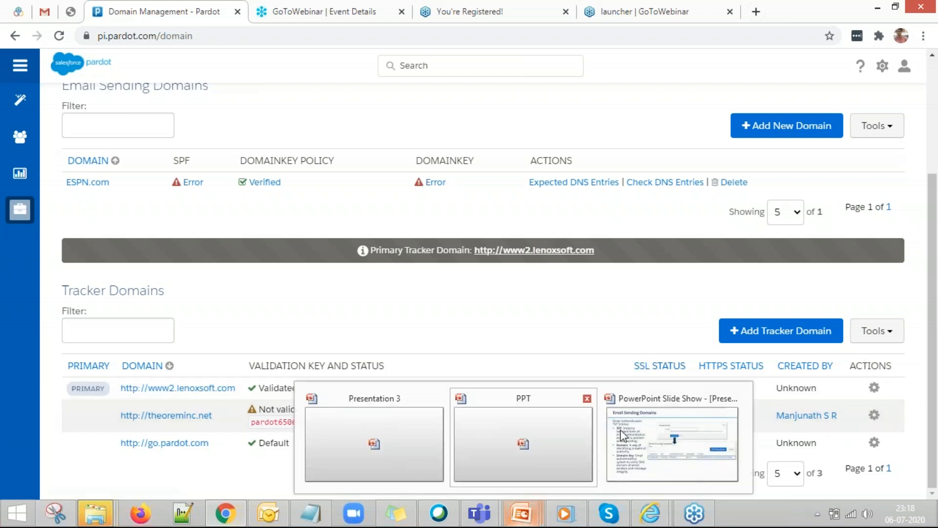
{"action": "left_click", "coordinate": [672, 442]}
{"action": "left_click", "coordinate": [453, 330]}
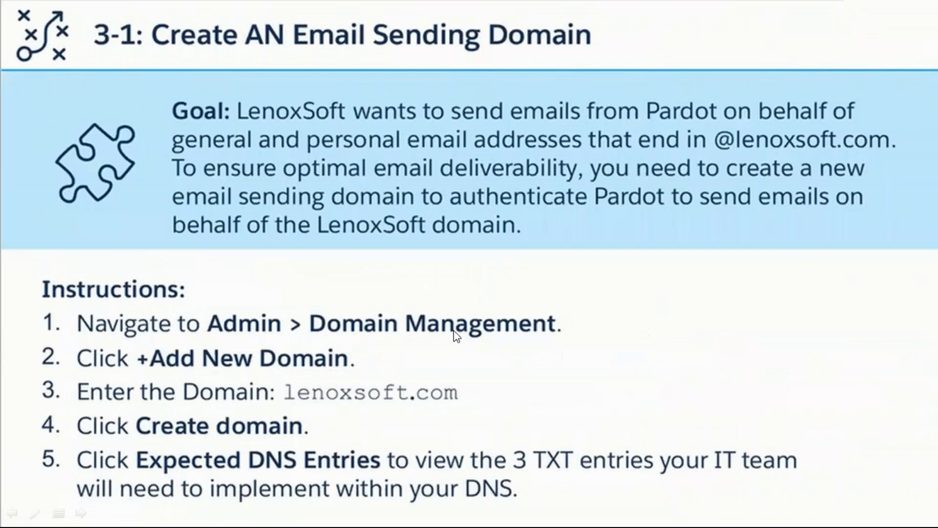
{"action": "left_click", "coordinate": [463, 214]}
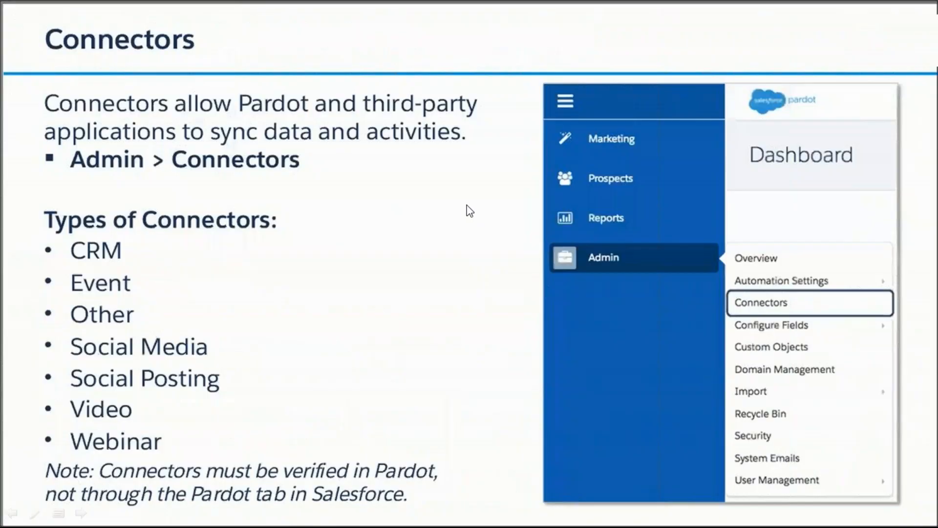
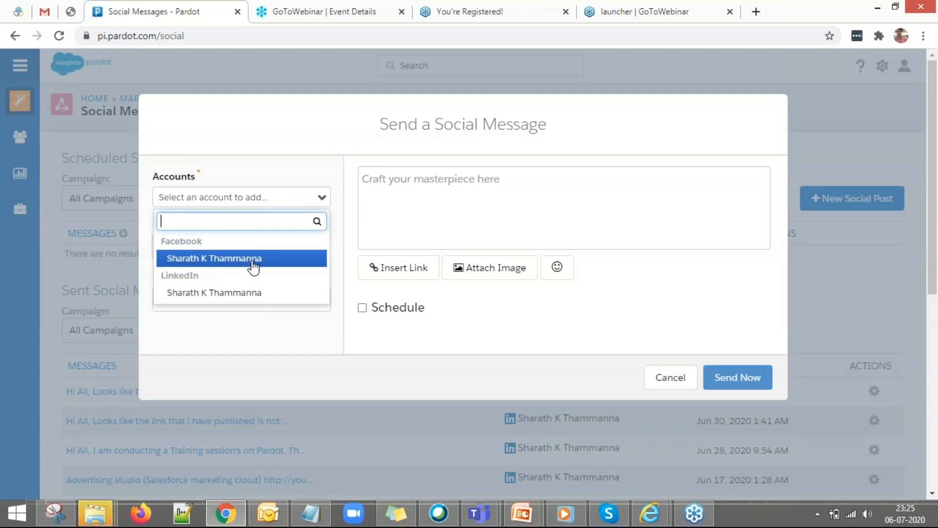
Post from the LinkedIn account and link the Pardot Webinar Sessions campaign, found by searching 'pa'.
{"action": "left_click", "coordinate": [245, 296]}
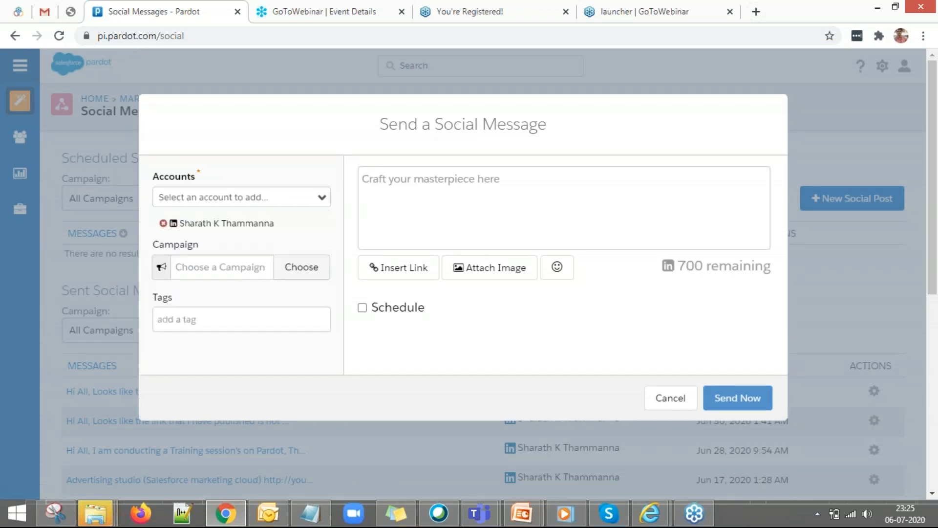
{"action": "left_click", "coordinate": [293, 277]}
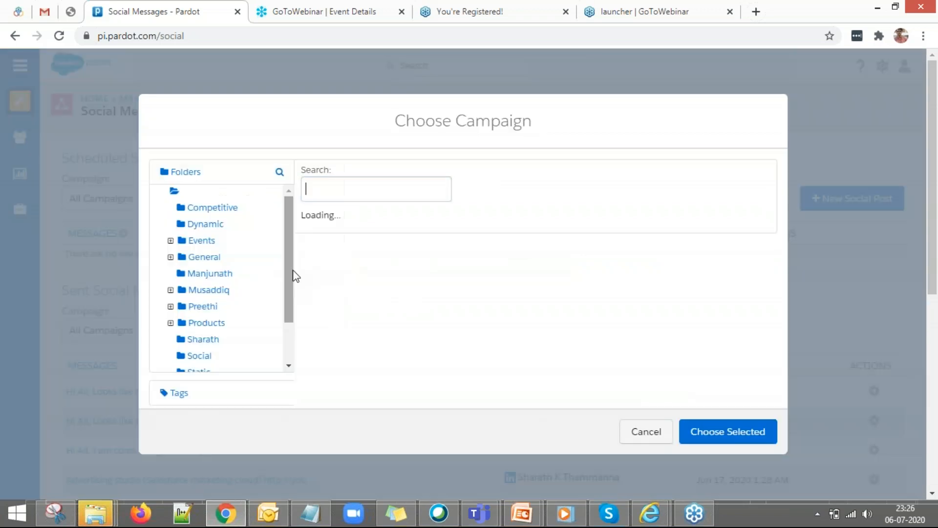
{"action": "left_click", "coordinate": [364, 189]}
{"action": "type", "text": "par"}
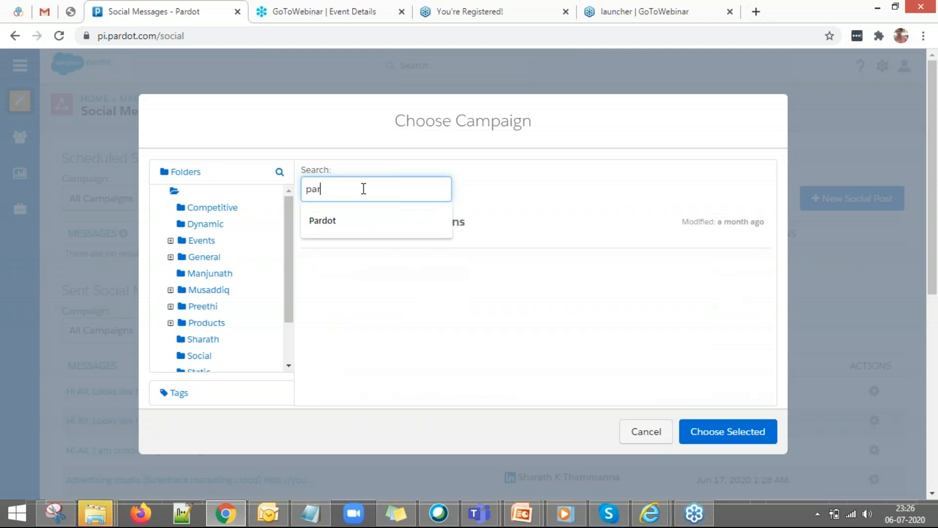
{"action": "key", "text": "BackSpace"}
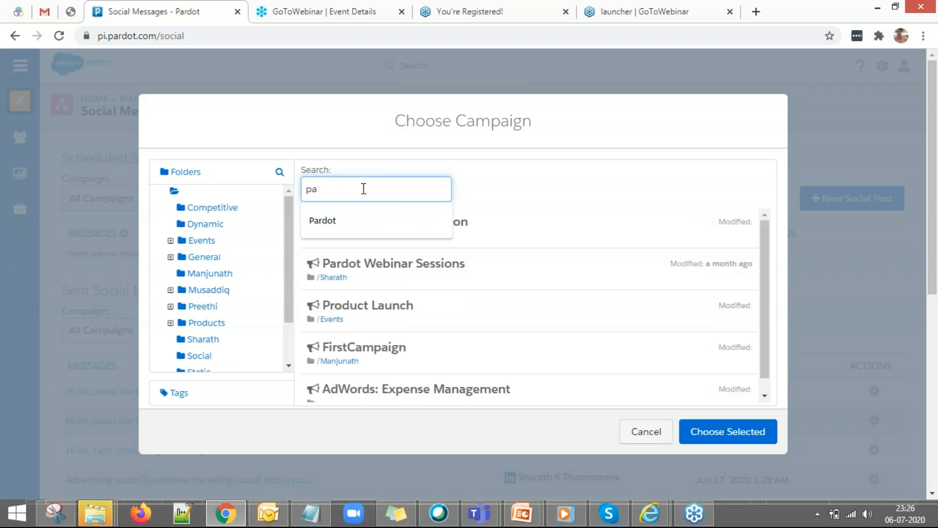
{"action": "left_click", "coordinate": [385, 282]}
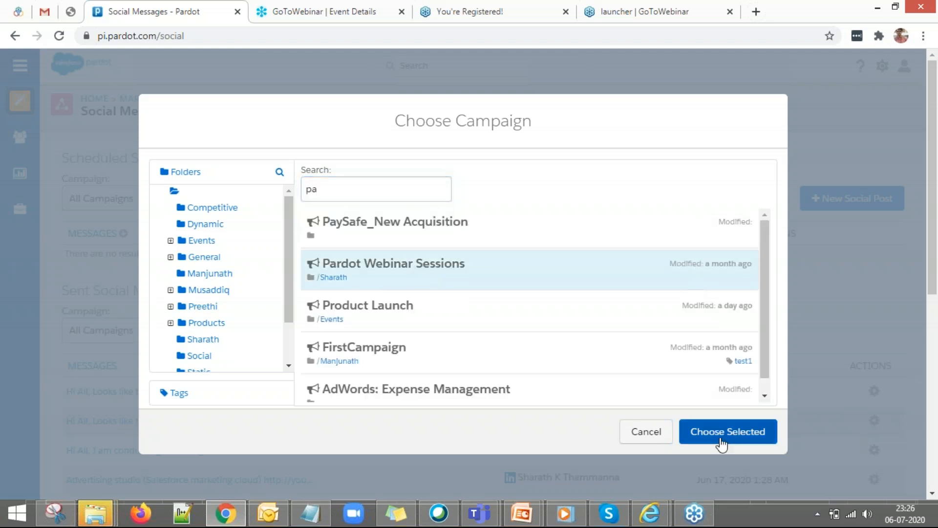
{"action": "left_click", "coordinate": [720, 442]}
Try the tag, Insert Link and Attach Image options, close the file chooser, and cancel the draft.
{"action": "left_click", "coordinate": [229, 326]}
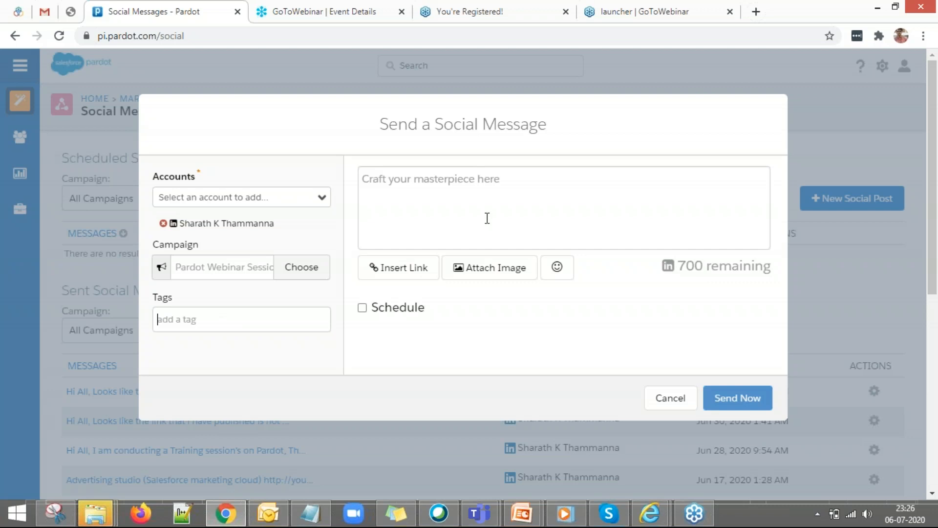
{"action": "left_click", "coordinate": [416, 279]}
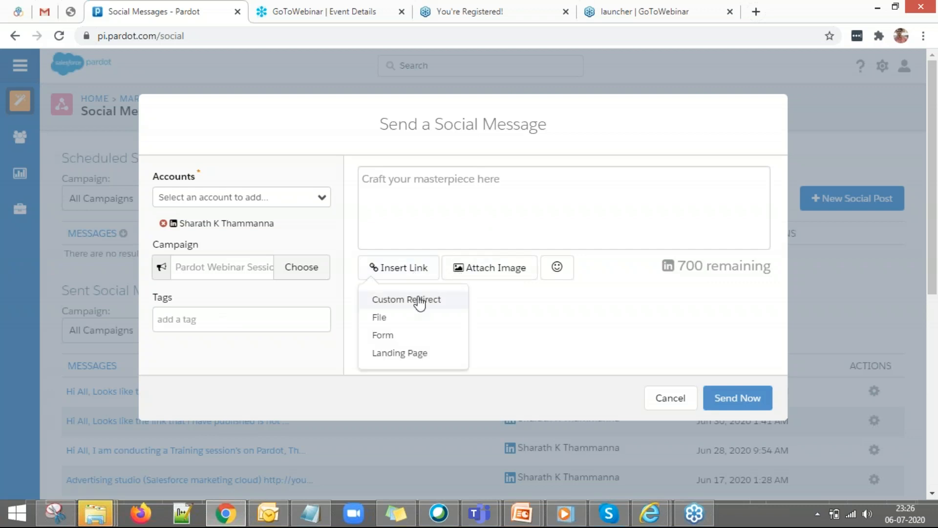
{"action": "left_click", "coordinate": [528, 272]}
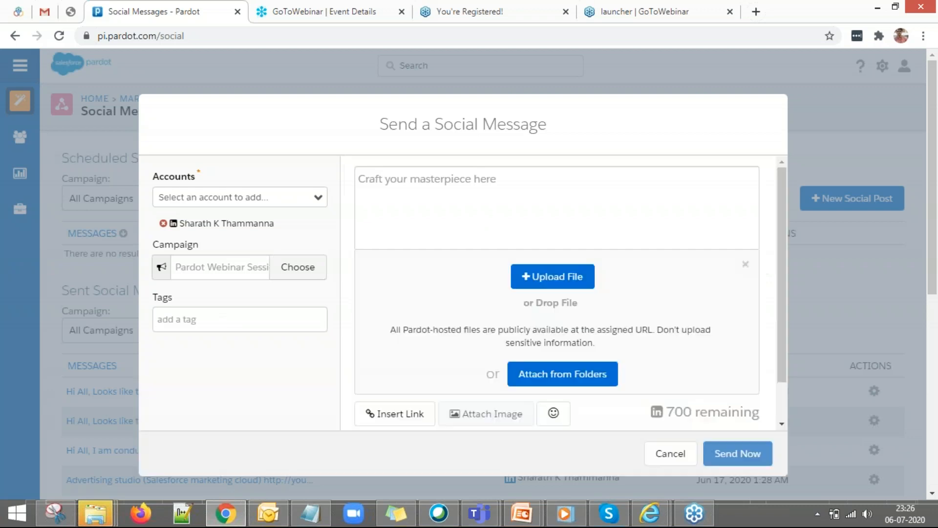
{"action": "left_click", "coordinate": [537, 275]}
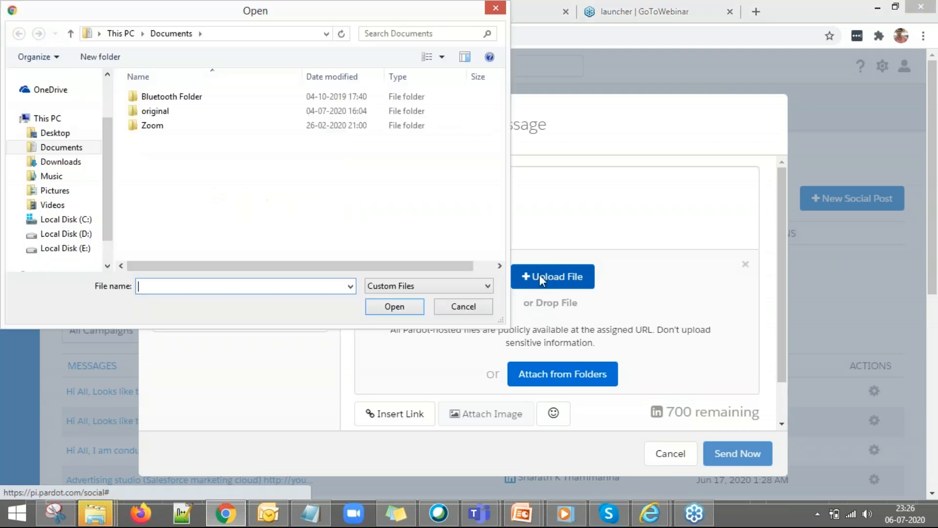
{"action": "left_click", "coordinate": [496, 7]}
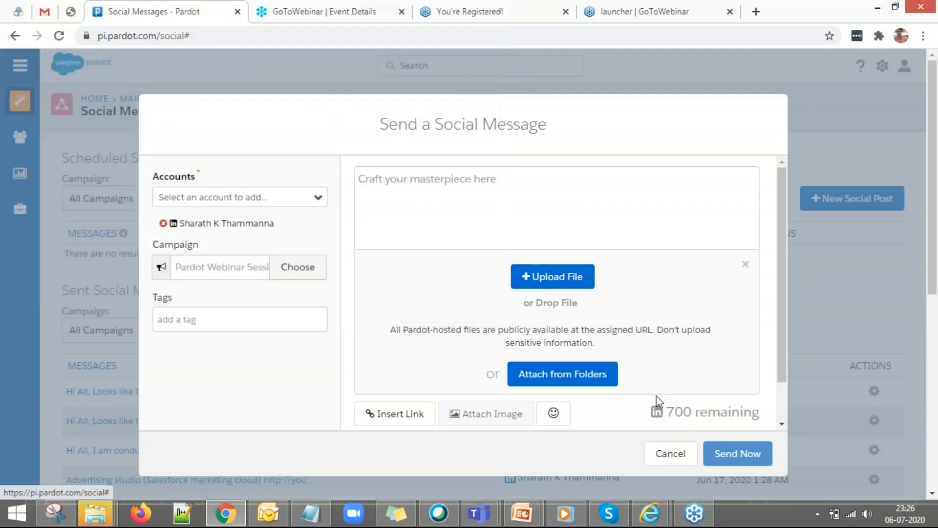
{"action": "left_click", "coordinate": [657, 453]}
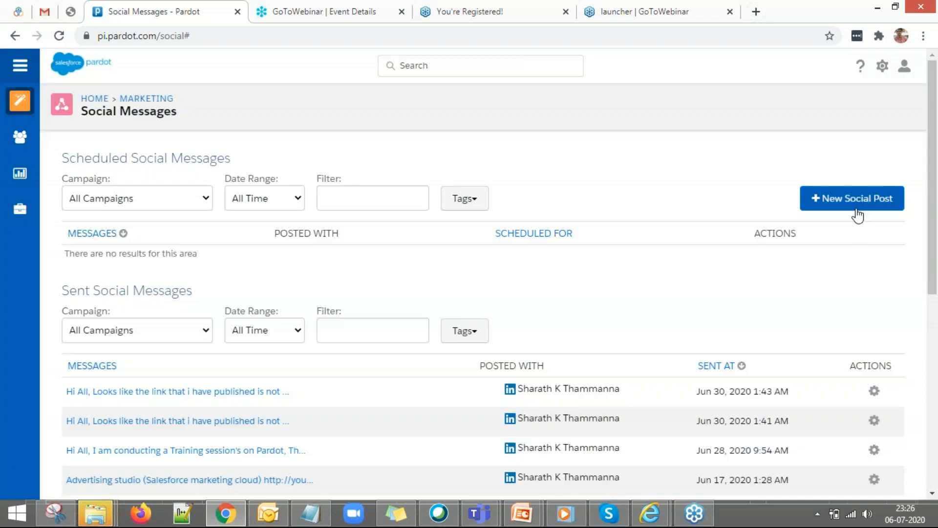
Start a new social post from the LinkedIn account linked to the Pardot Webinar Sessions campaign.
{"action": "left_click", "coordinate": [856, 205]}
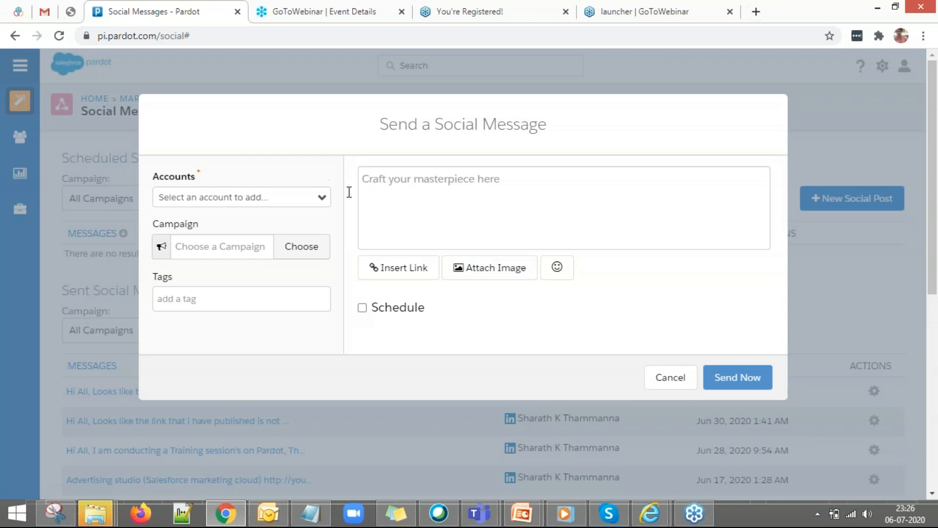
{"action": "left_click", "coordinate": [313, 198]}
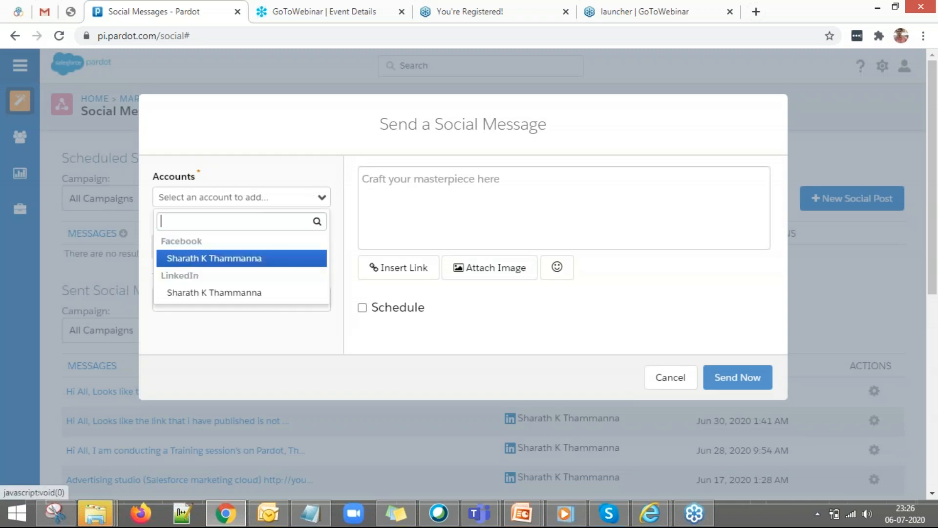
{"action": "left_click", "coordinate": [244, 293]}
{"action": "left_click", "coordinate": [318, 273]}
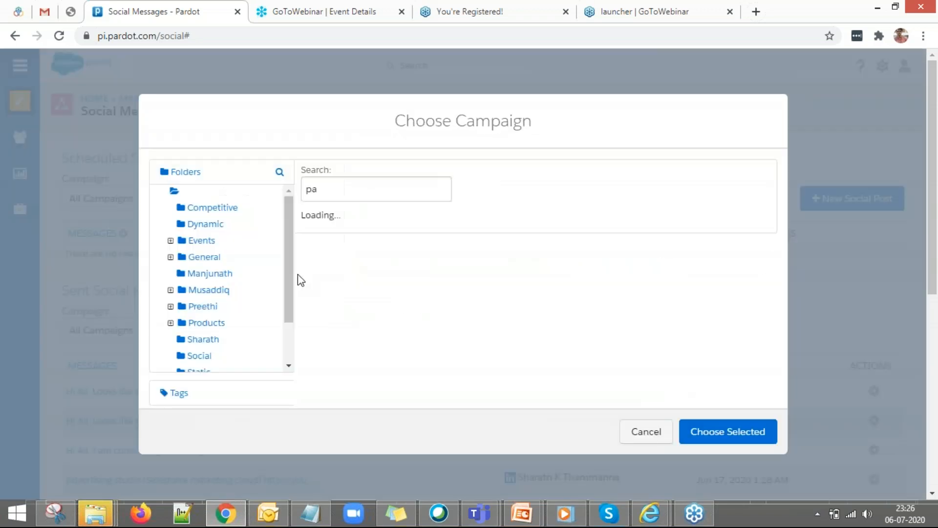
{"action": "left_click", "coordinate": [409, 268]}
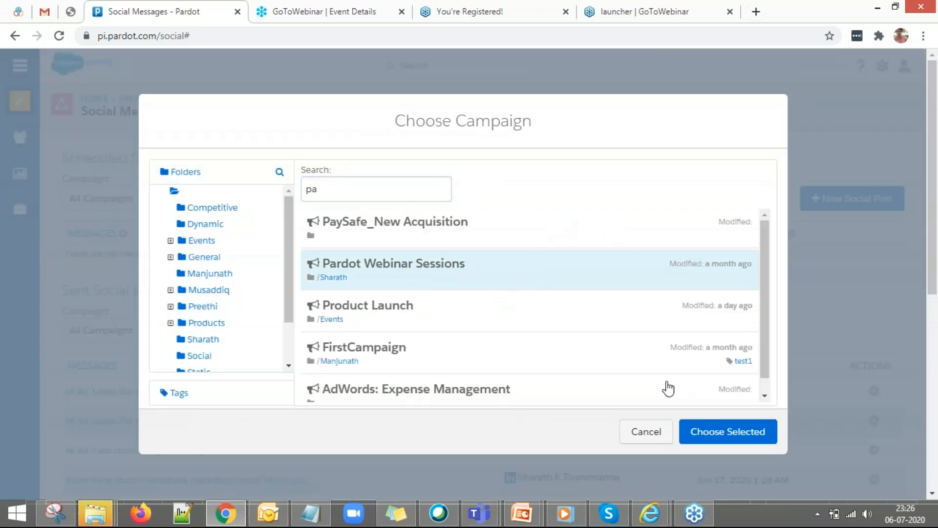
{"action": "left_click", "coordinate": [728, 437]}
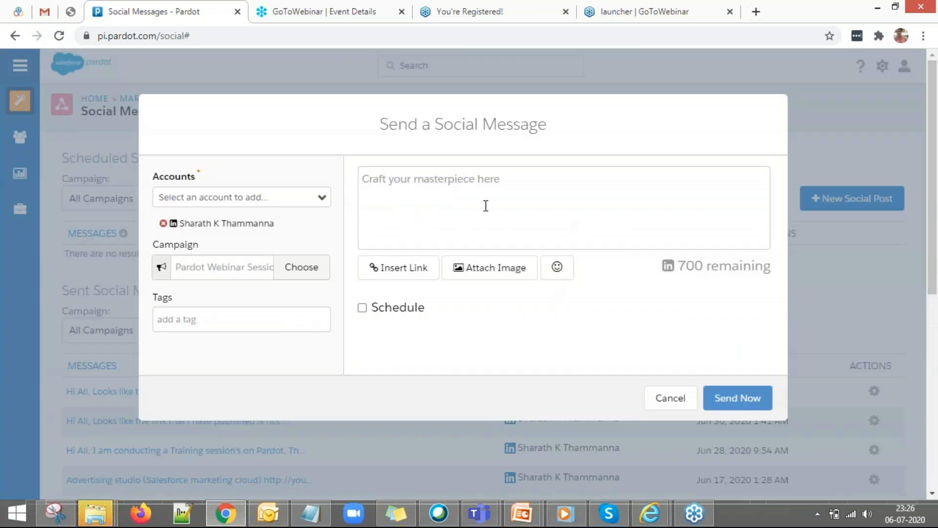
{"action": "key", "text": "ctrl+h"}
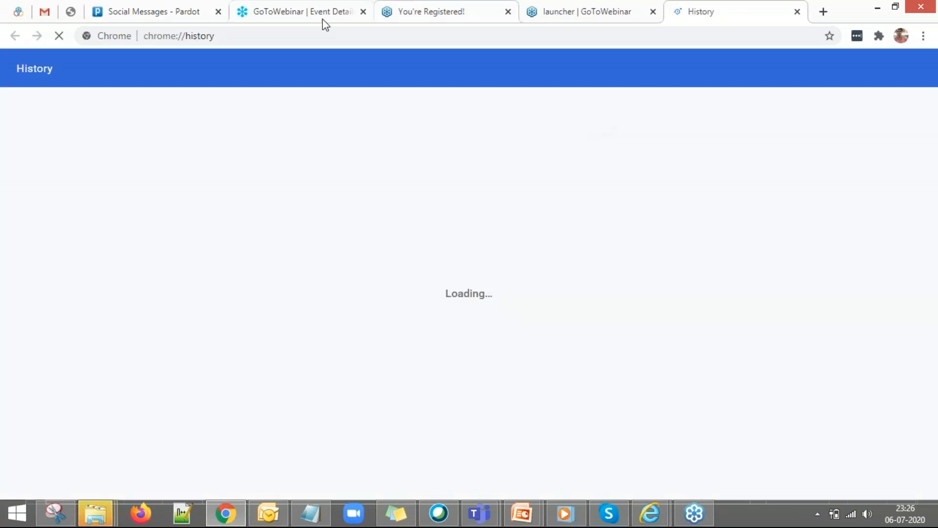
{"action": "left_click", "coordinate": [122, 11]}
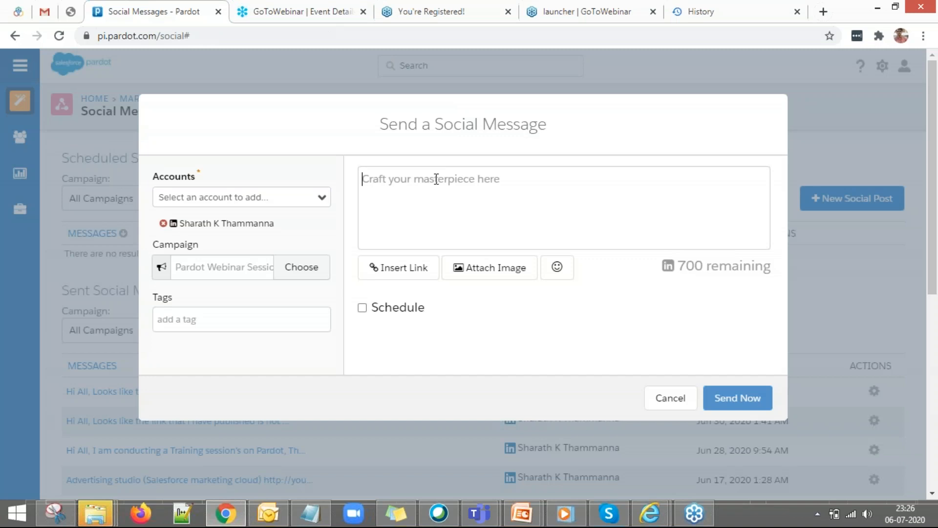
Write a greeting to the recipient with 'Thank you' on the next line as the message.
{"action": "type", "text": "Hi Sharath,"}
{"action": "key", "text": "Return"}
{"action": "key", "text": "Return"}
{"action": "type", "text": "Thanks you"}
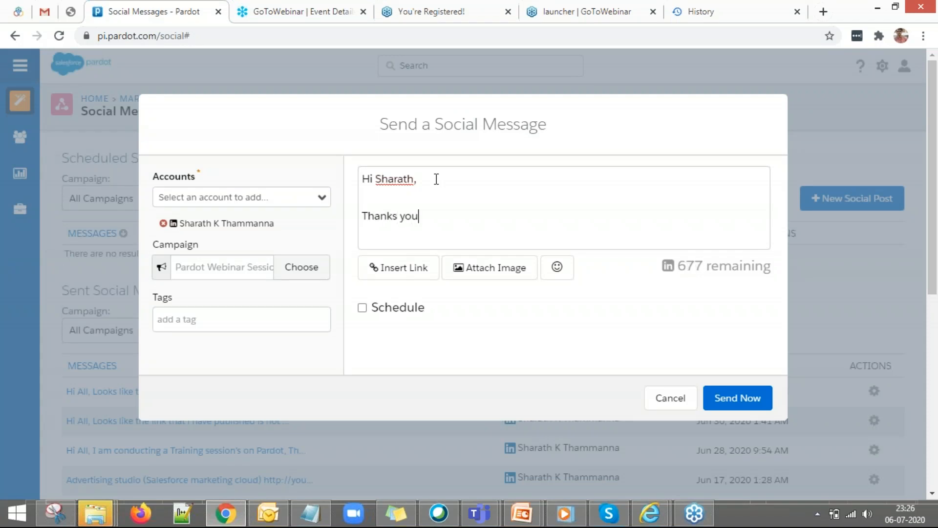
{"action": "key", "text": "Left"}
{"action": "key", "text": "Left"}
{"action": "key", "text": "Left"}
{"action": "key", "text": "Left"}
{"action": "key", "text": "BackSpace"}
Turn scheduling on and view the date picker, then turn it off and cancel the message.
{"action": "left_click", "coordinate": [362, 308]}
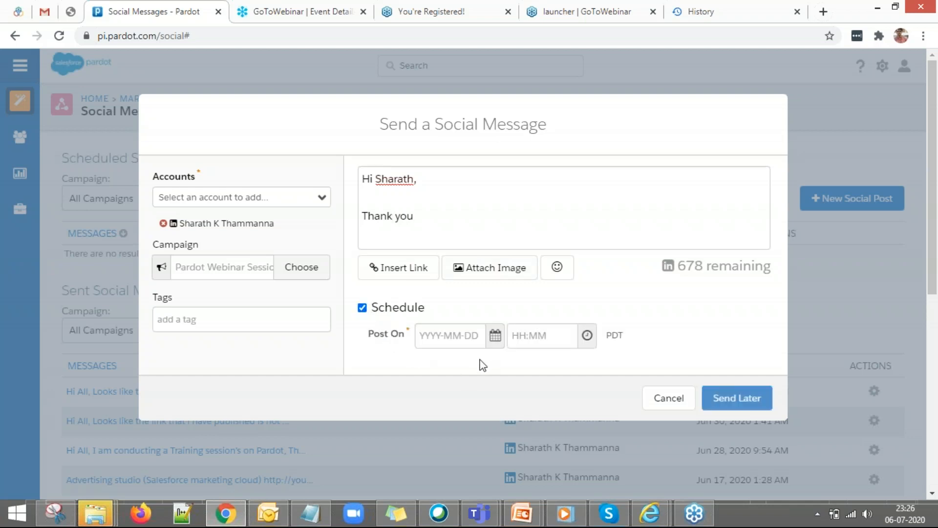
{"action": "left_click", "coordinate": [495, 336]}
{"action": "left_click", "coordinate": [631, 321]}
{"action": "left_click", "coordinate": [374, 313]}
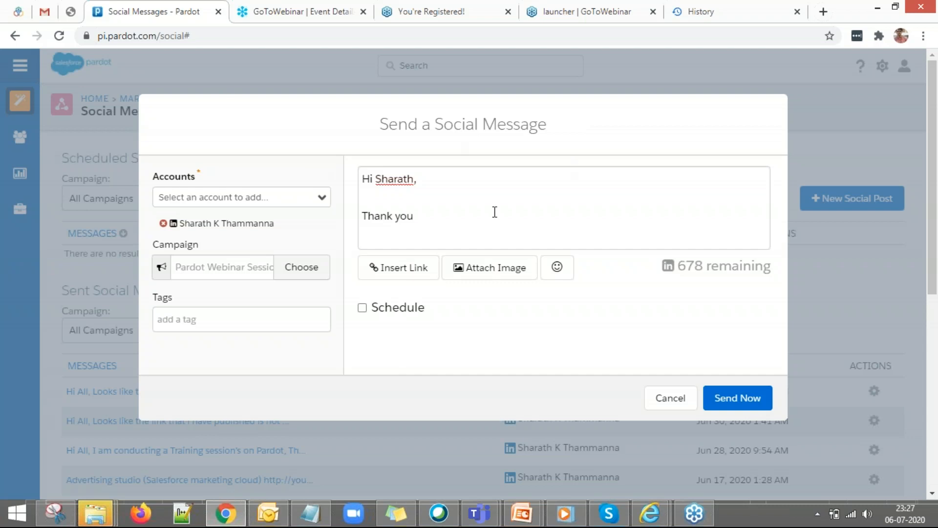
{"action": "left_click", "coordinate": [671, 400]}
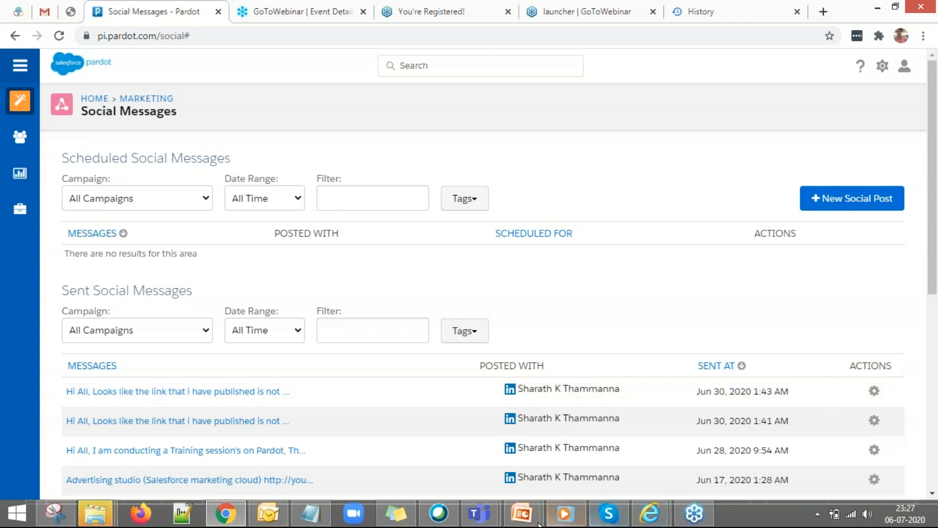
Present the '3-2: Create a Social Connector' slide from Presentation 3, then return to Pardot.
{"action": "mouse_move", "coordinate": [522, 513]}
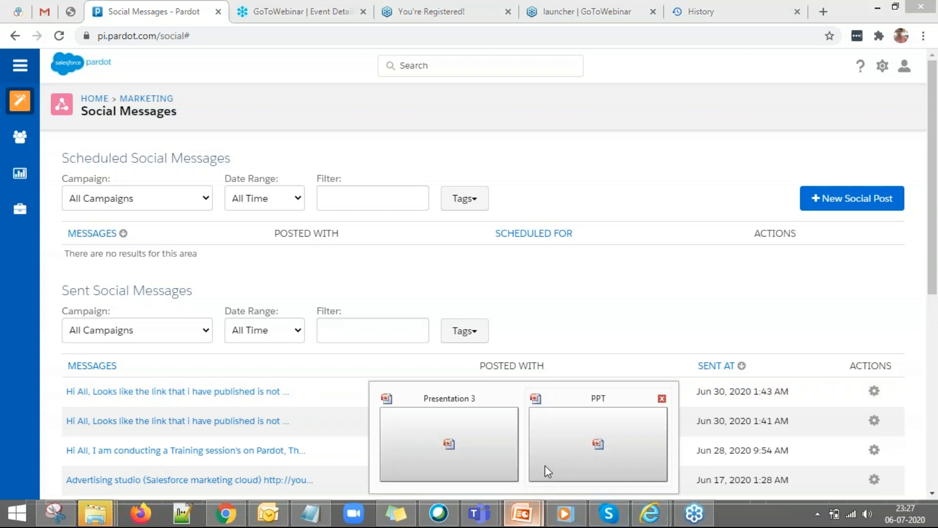
{"action": "left_click", "coordinate": [479, 424]}
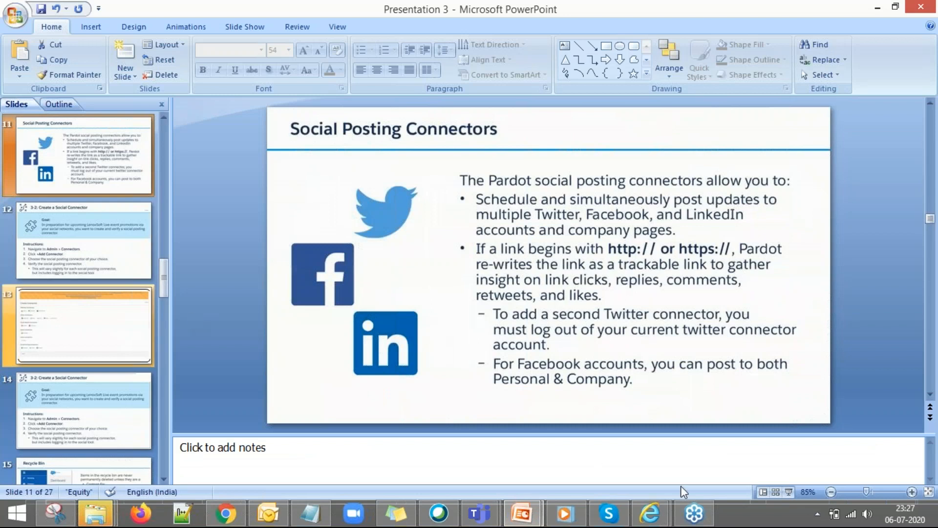
{"action": "left_click", "coordinate": [788, 495]}
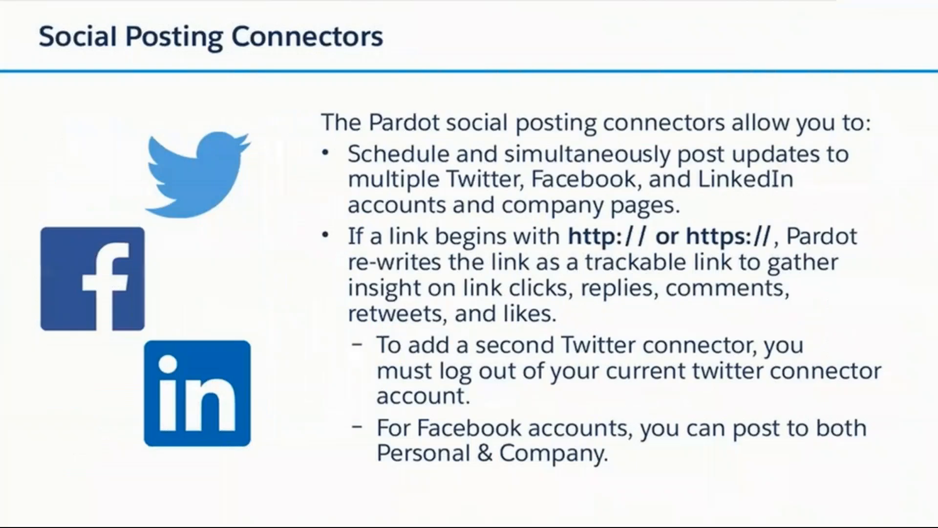
{"action": "left_click", "coordinate": [788, 495]}
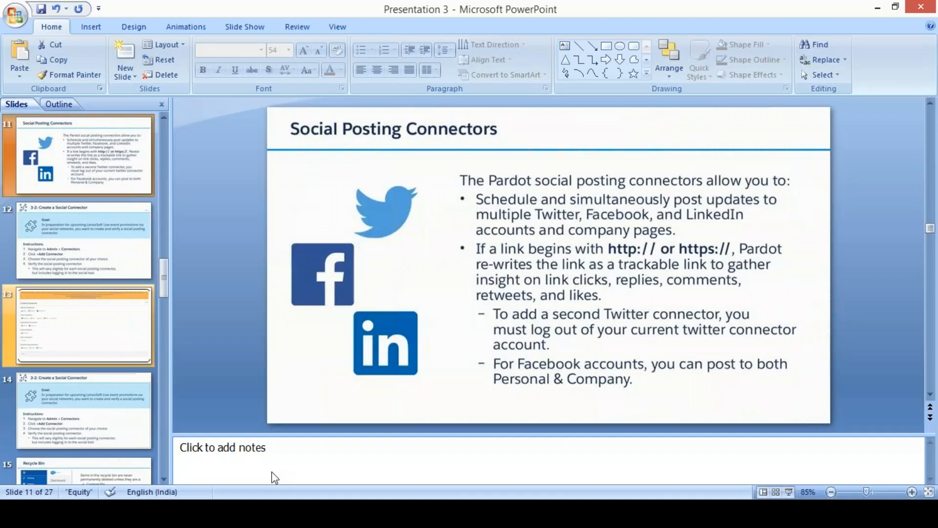
{"action": "left_click", "coordinate": [223, 513]}
{"action": "mouse_move", "coordinate": [49, 211]}
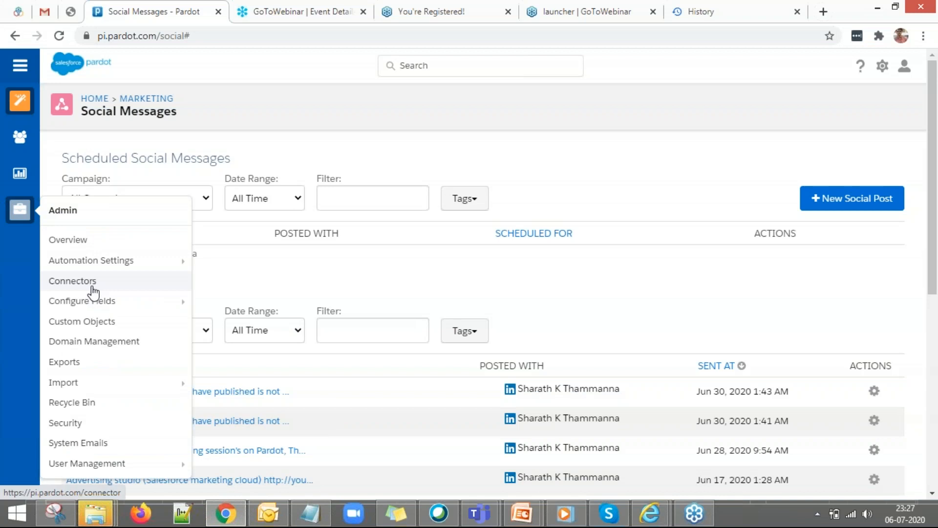
Open the Connectors page from the Admin menu.
{"action": "left_click", "coordinate": [97, 283]}
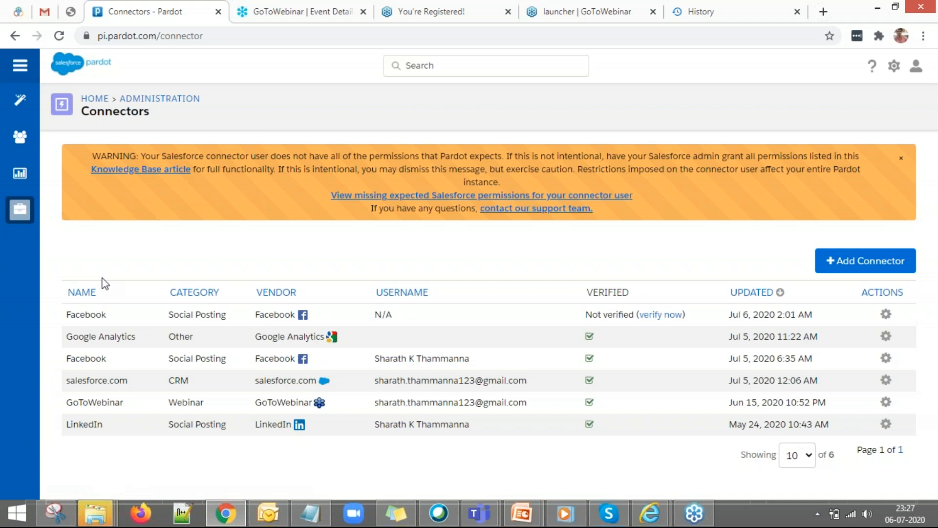
{"action": "left_click", "coordinate": [834, 268]}
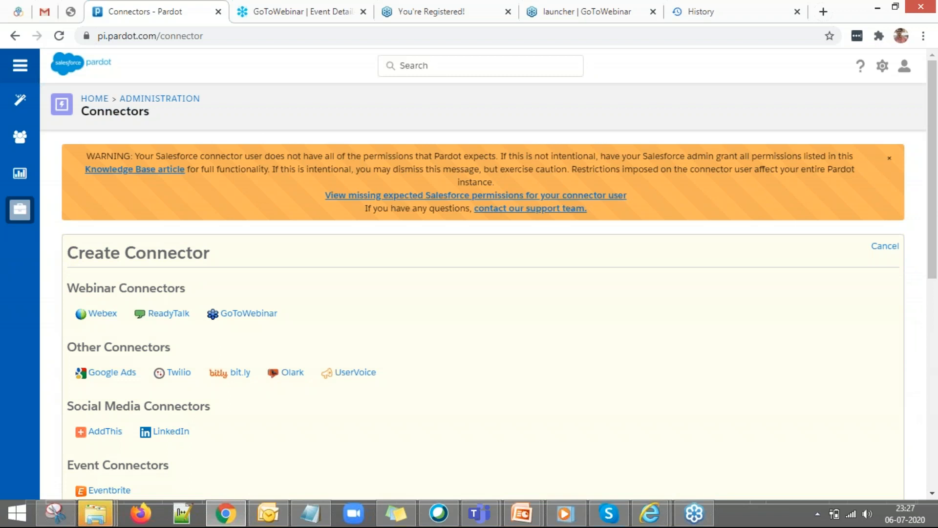
{"action": "scroll", "coordinate": [680, 323], "scroll_direction": "down", "scroll_amount": 1}
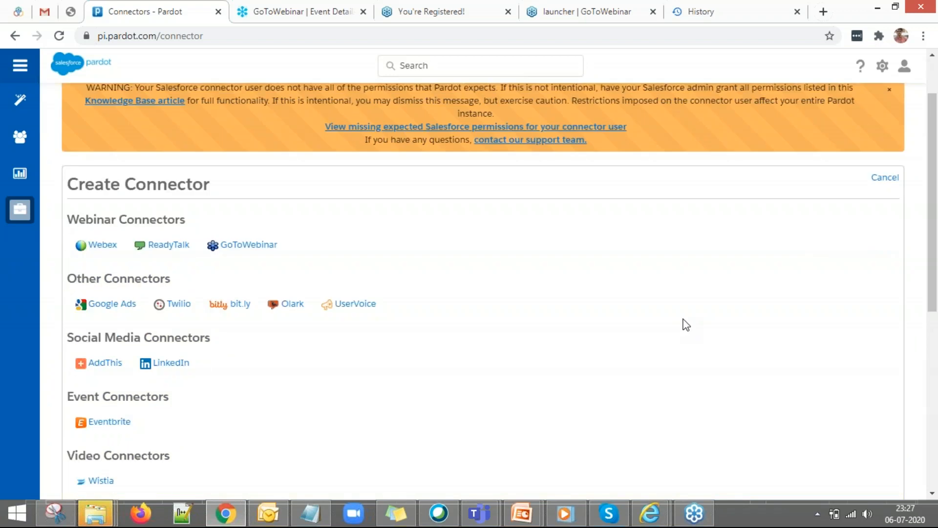
{"action": "scroll", "coordinate": [689, 323], "scroll_direction": "down", "scroll_amount": 1}
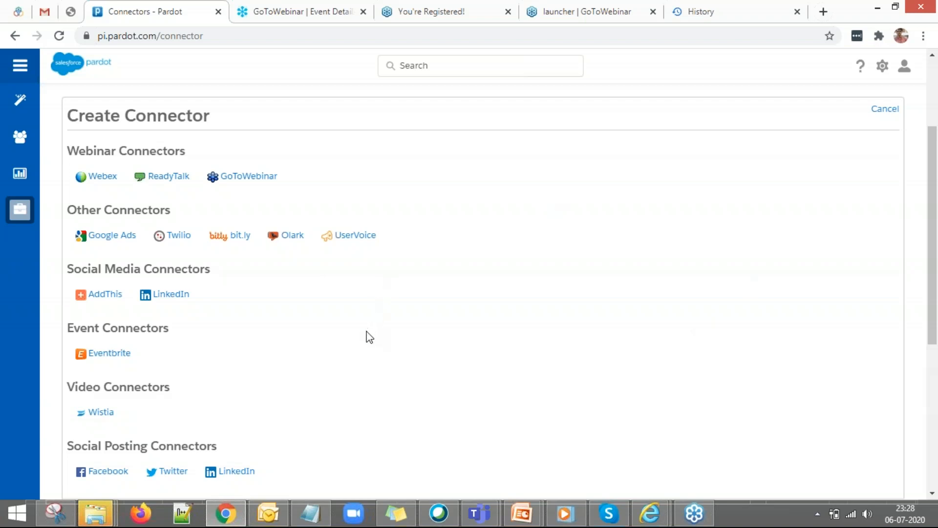
{"action": "scroll", "coordinate": [370, 333], "scroll_direction": "down", "scroll_amount": 2}
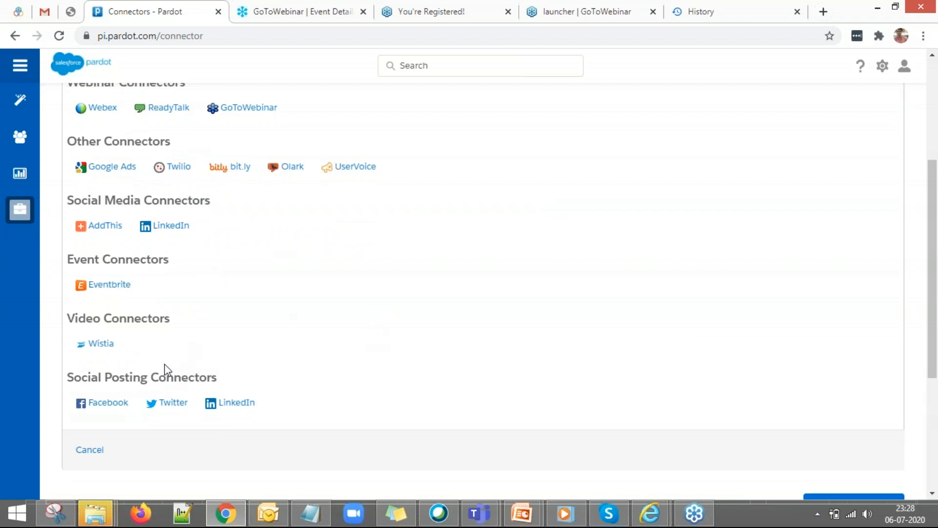
{"action": "scroll", "coordinate": [286, 346], "scroll_direction": "up", "scroll_amount": 2}
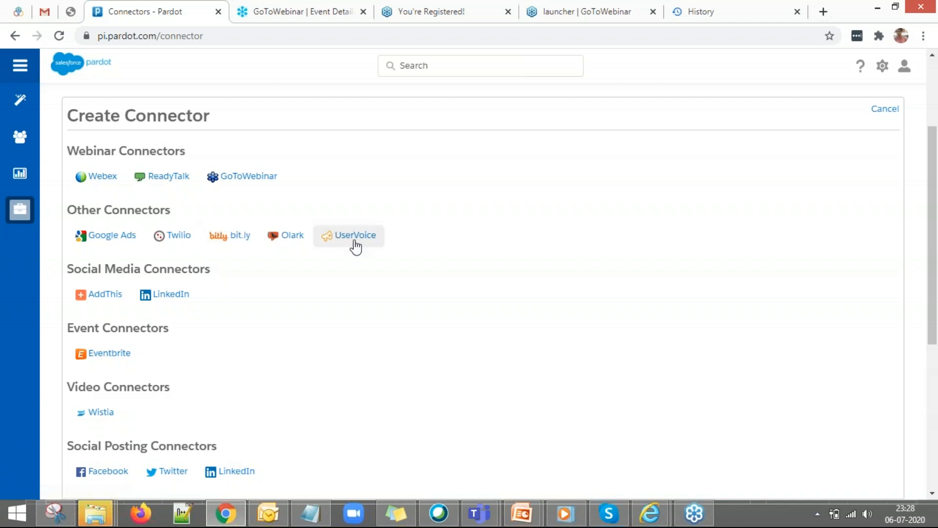
{"action": "scroll", "coordinate": [199, 373], "scroll_direction": "down", "scroll_amount": 2}
{"action": "scroll", "coordinate": [288, 374], "scroll_direction": "up", "scroll_amount": 2}
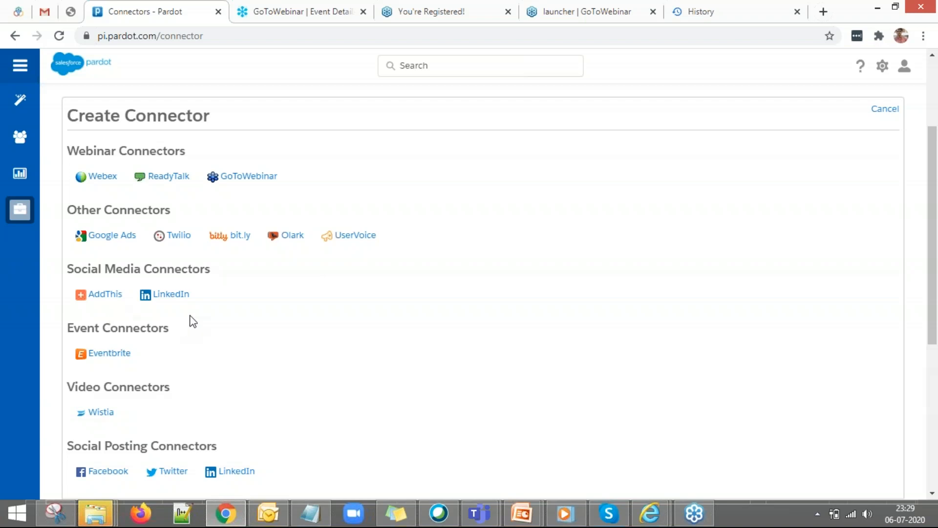
{"action": "scroll", "coordinate": [262, 328], "scroll_direction": "down", "scroll_amount": 2}
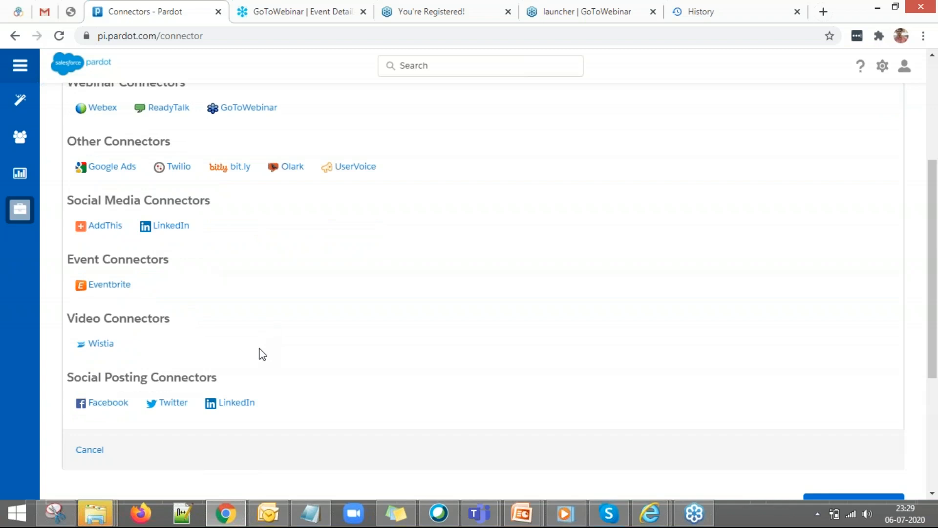
{"action": "scroll", "coordinate": [260, 353], "scroll_direction": "up", "scroll_amount": 2}
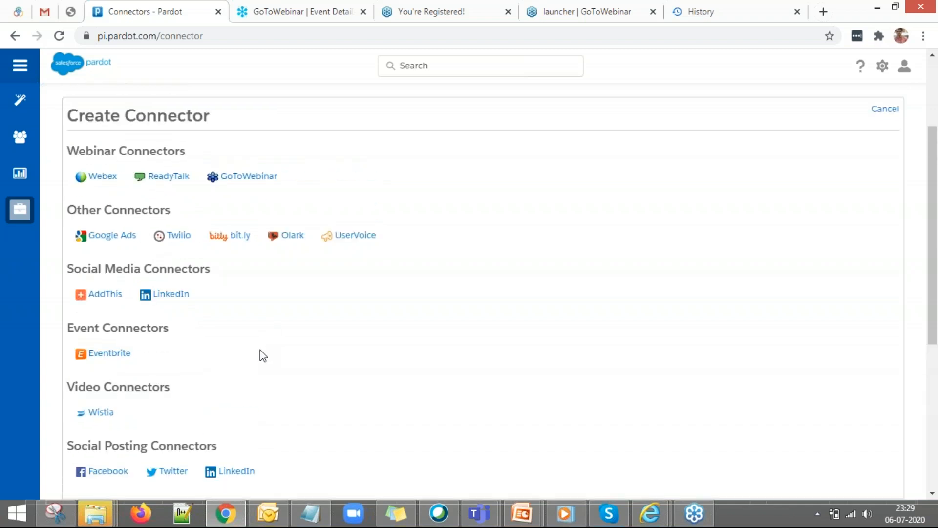
{"action": "scroll", "coordinate": [267, 337], "scroll_direction": "down", "scroll_amount": 4}
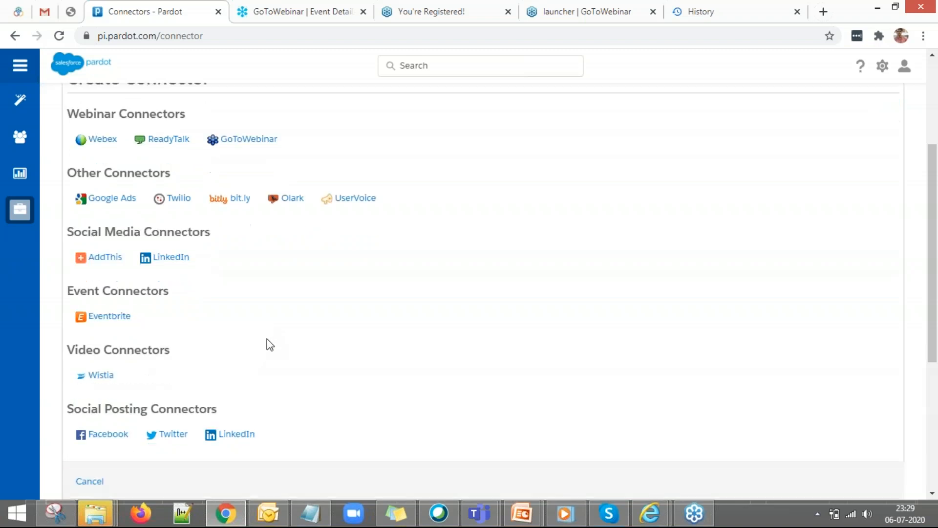
{"action": "scroll", "coordinate": [292, 336], "scroll_direction": "up", "scroll_amount": 4}
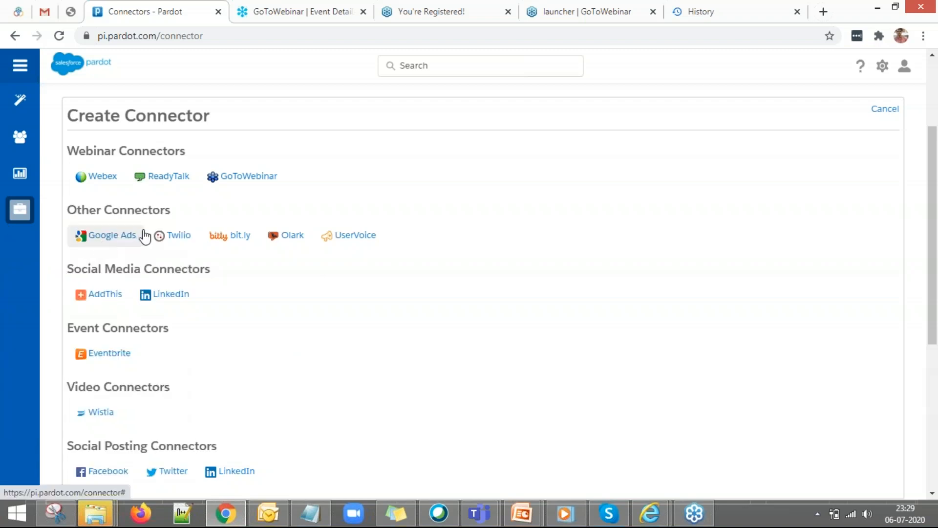
Abandon a bit.ly connector form, then add a connector and choose Facebook under Social Posting.
{"action": "left_click", "coordinate": [230, 235]}
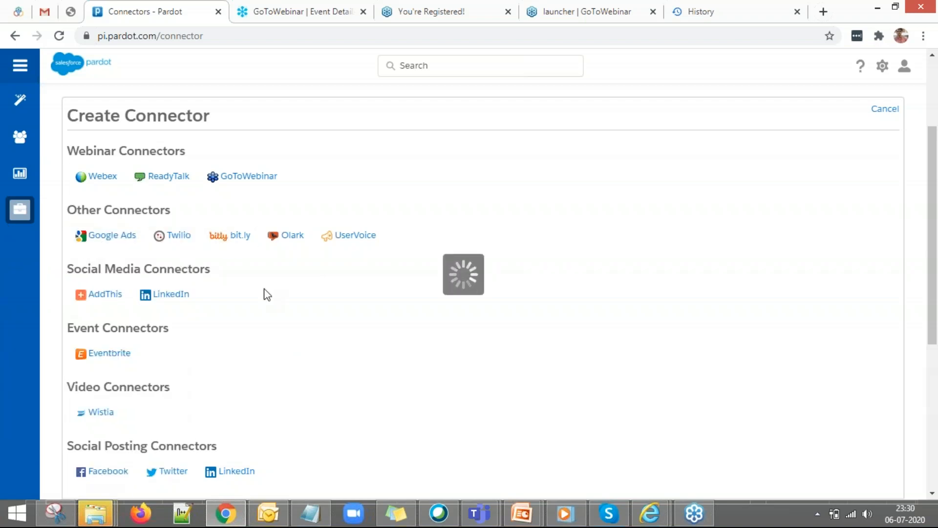
{"action": "left_click", "coordinate": [251, 189]}
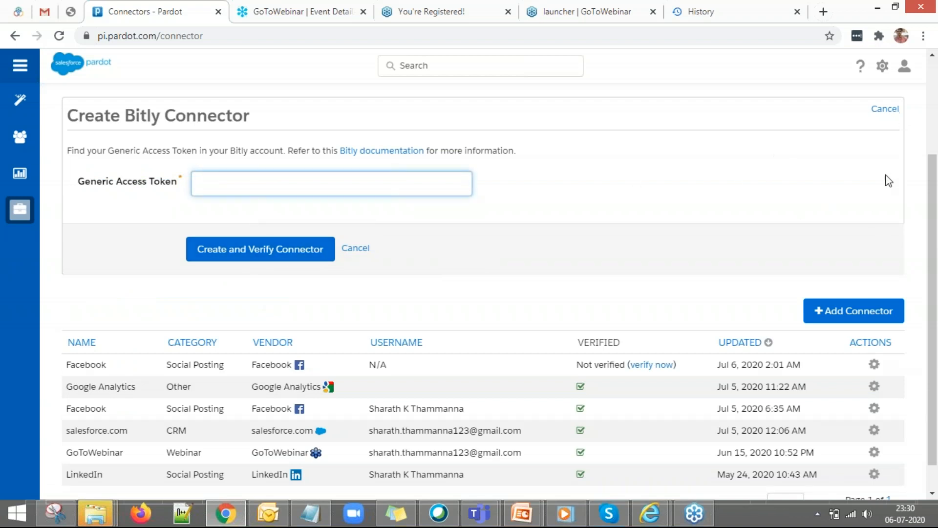
{"action": "left_click", "coordinate": [885, 109]}
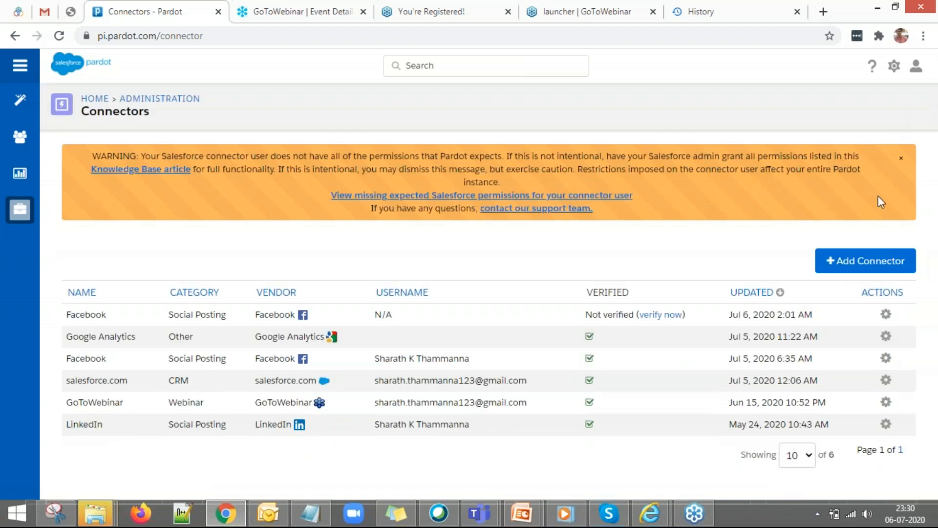
{"action": "left_click", "coordinate": [863, 261]}
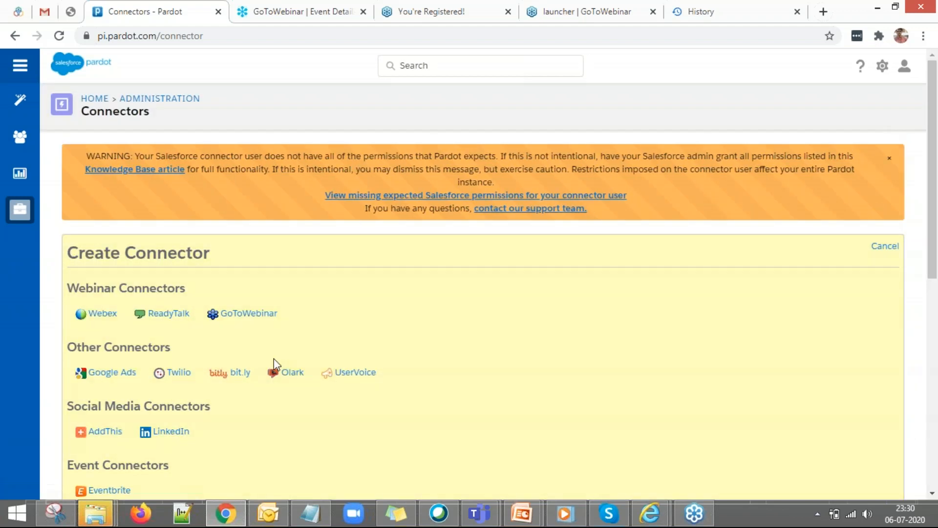
{"action": "scroll", "coordinate": [277, 356], "scroll_direction": "down", "scroll_amount": 2}
{"action": "scroll", "coordinate": [125, 402], "scroll_direction": "down", "scroll_amount": 2}
{"action": "left_click", "coordinate": [126, 403]}
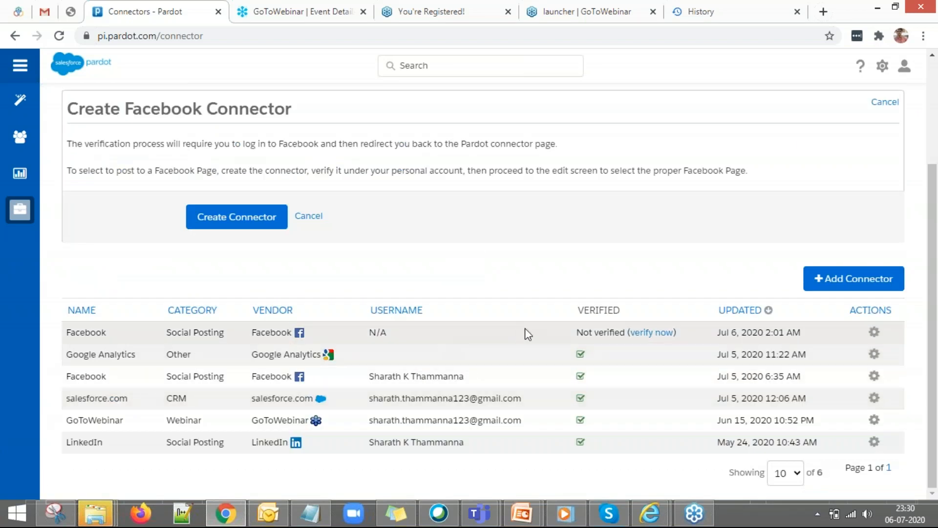
Start Facebook connector verification, close the Facebook login window, and retry 'verify now' several times.
{"action": "left_click", "coordinate": [649, 336]}
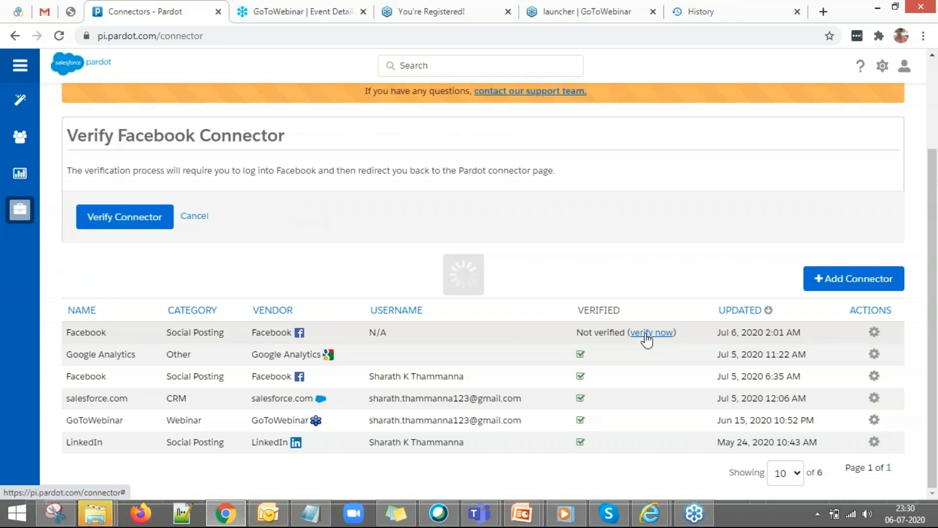
{"action": "left_click", "coordinate": [112, 221]}
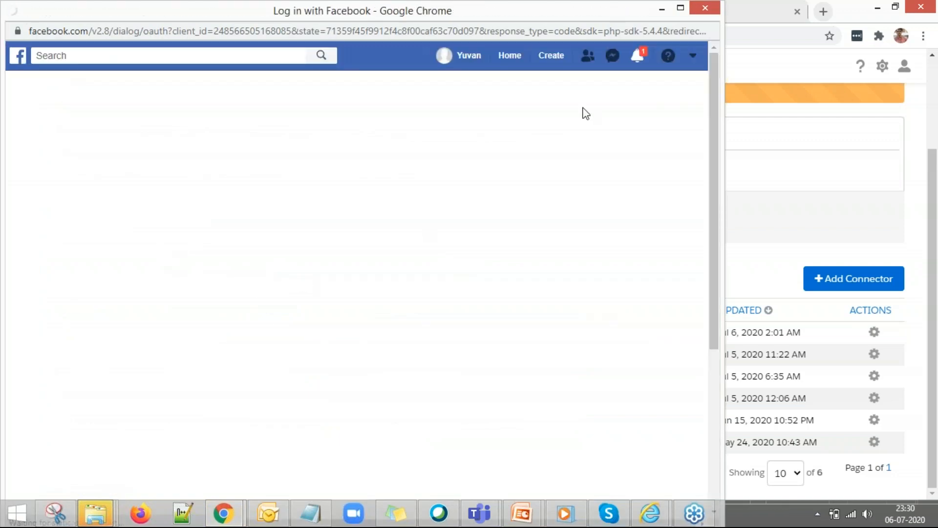
{"action": "left_click", "coordinate": [708, 10]}
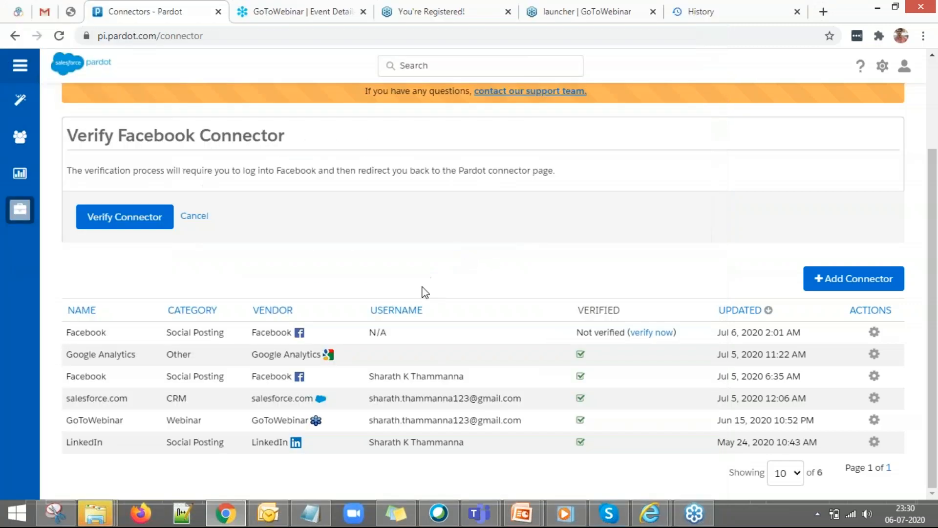
{"action": "left_click", "coordinate": [664, 334]}
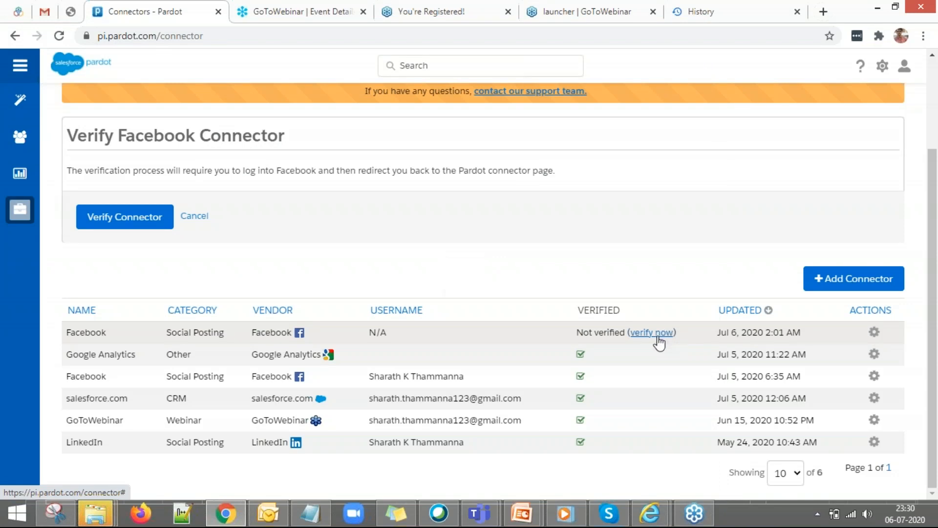
{"action": "left_click", "coordinate": [657, 337]}
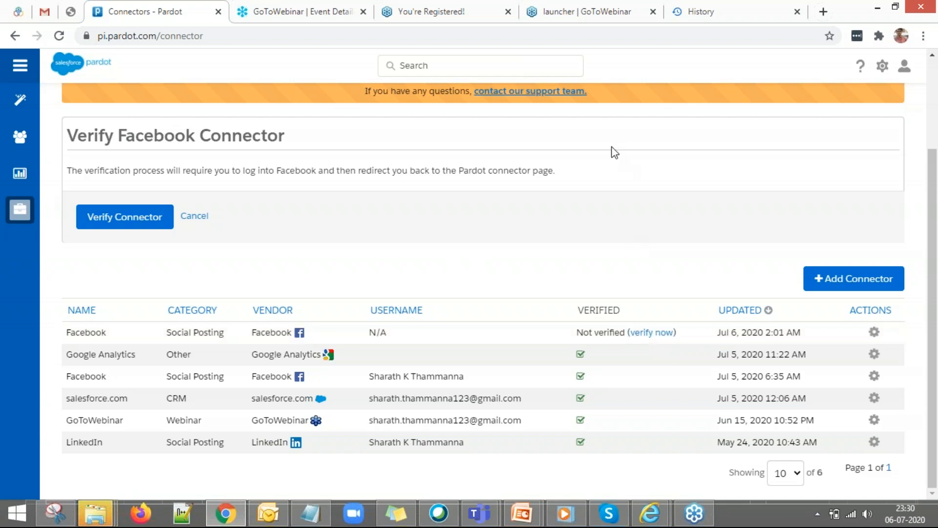
{"action": "left_click", "coordinate": [638, 338]}
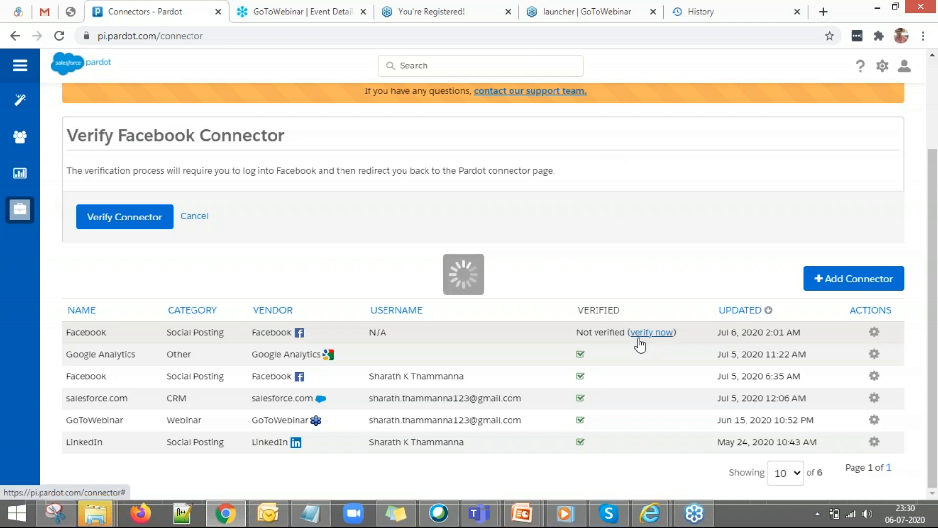
Minimize and restore the Pardot Connectors page, then retry 'verify now' on the Facebook connector.
{"action": "left_click", "coordinate": [220, 514]}
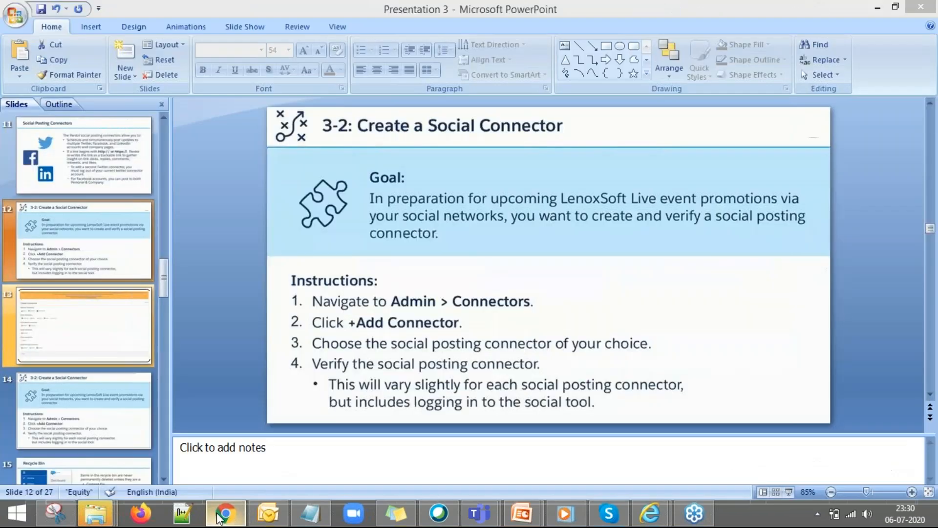
{"action": "left_click", "coordinate": [220, 514]}
{"action": "left_click", "coordinate": [650, 338]}
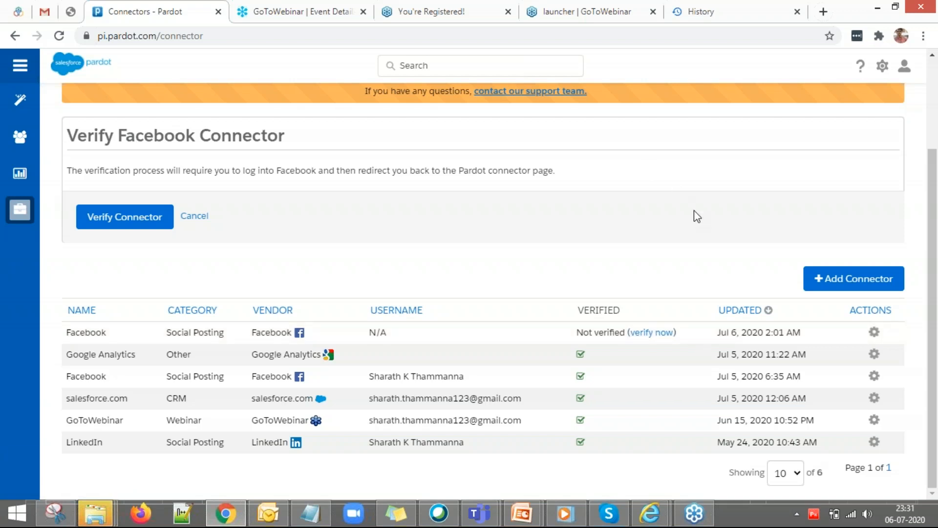
Launch and minimize the Facebook login, then present the Create a Social Connector slide full-screen.
{"action": "left_click", "coordinate": [88, 220]}
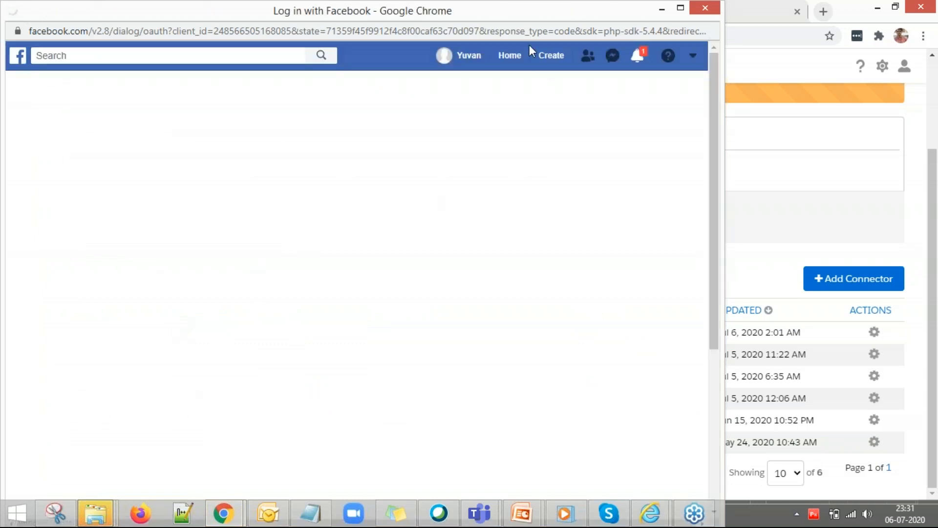
{"action": "left_click", "coordinate": [662, 9]}
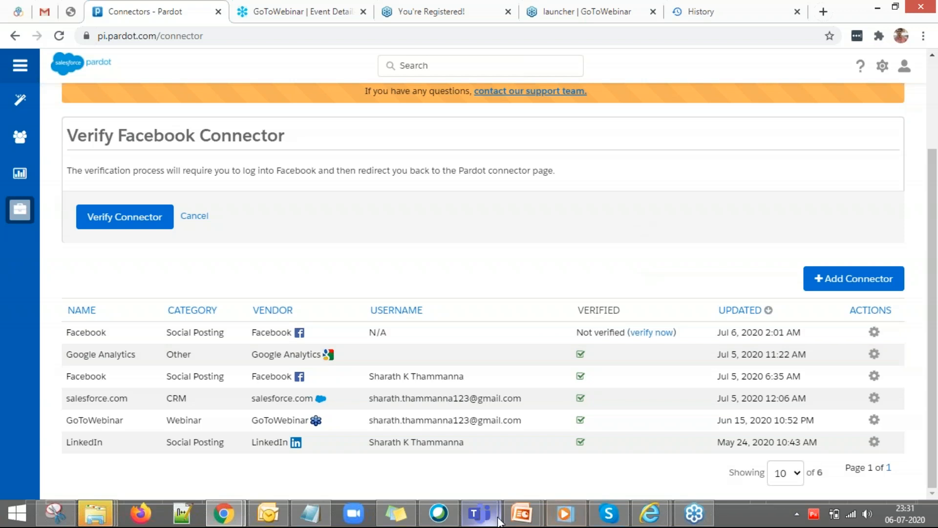
{"action": "mouse_move", "coordinate": [524, 513]}
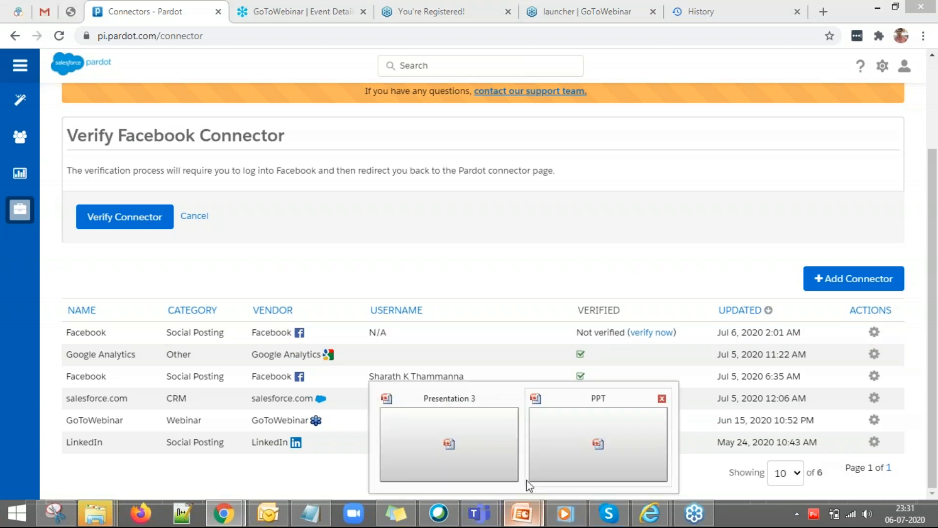
{"action": "left_click", "coordinate": [491, 431]}
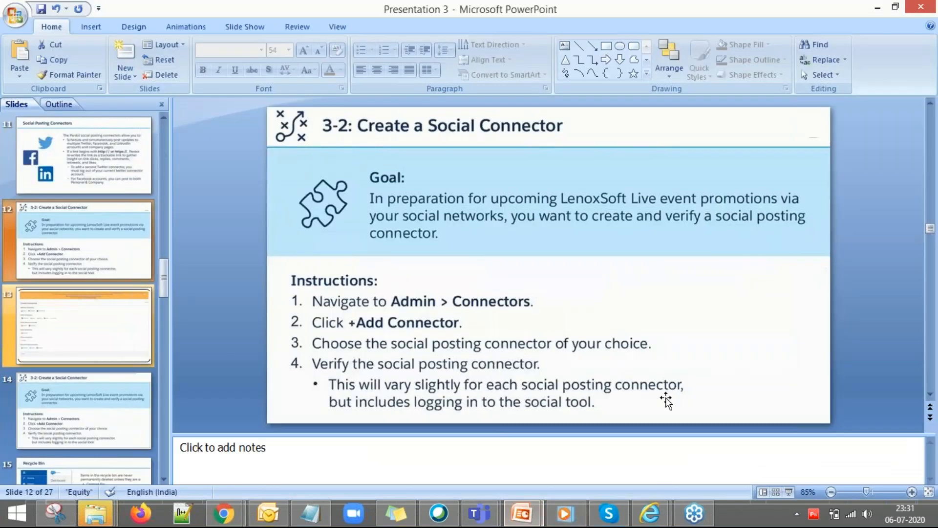
{"action": "left_click", "coordinate": [789, 492]}
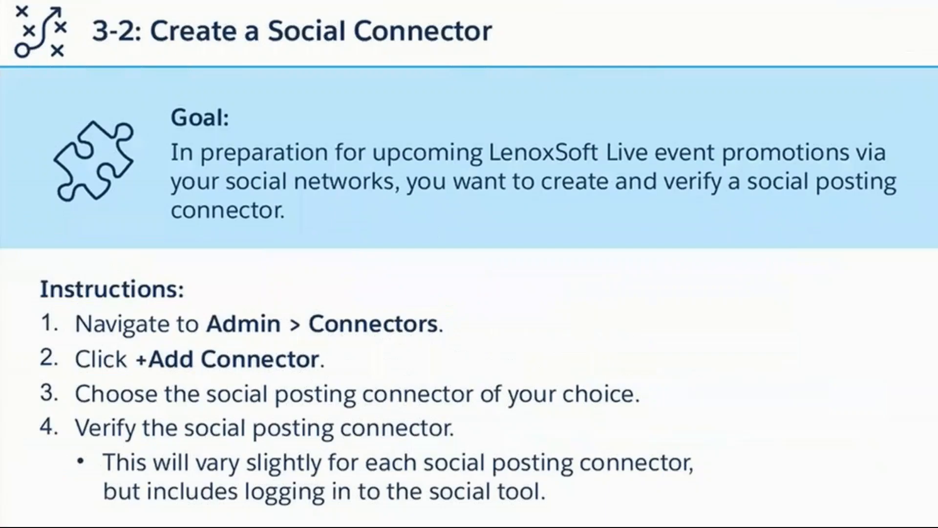
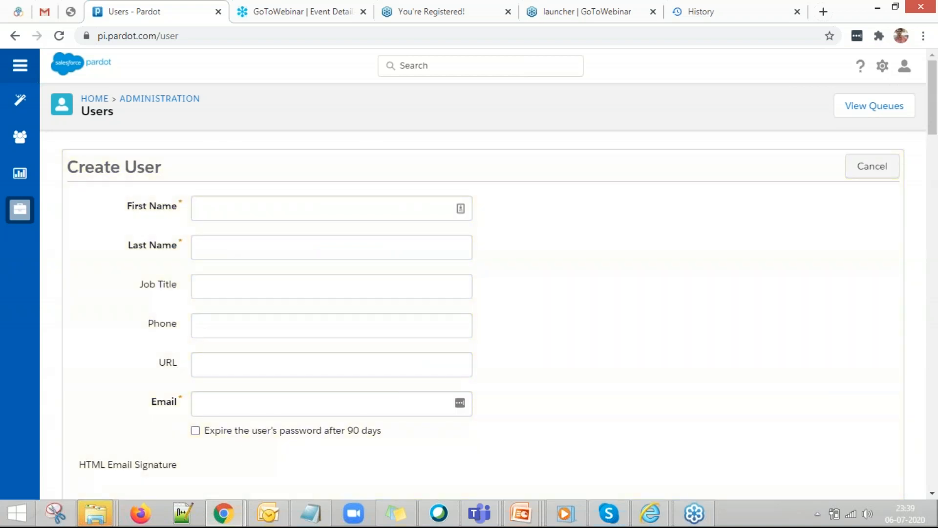
Enter the new user's first name and last name on the Create User form.
{"action": "left_click", "coordinate": [279, 214]}
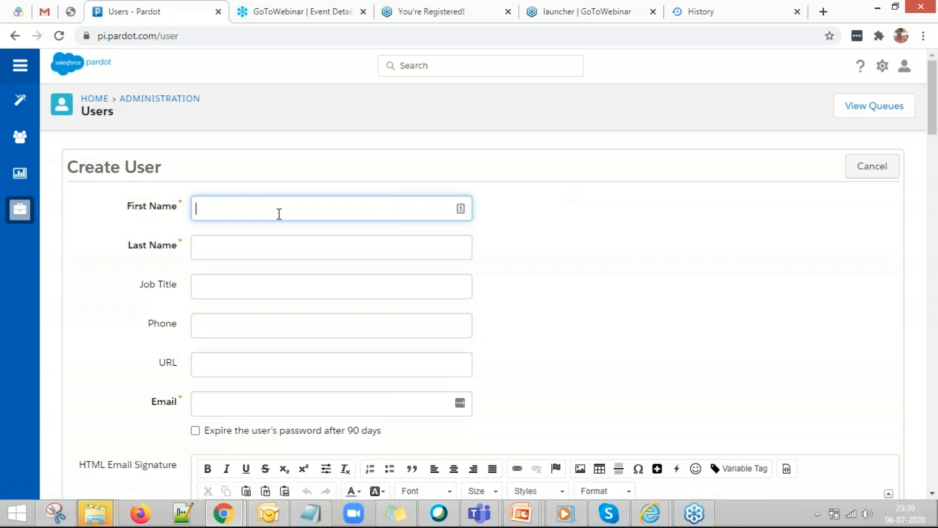
{"action": "left_click", "coordinate": [224, 247]}
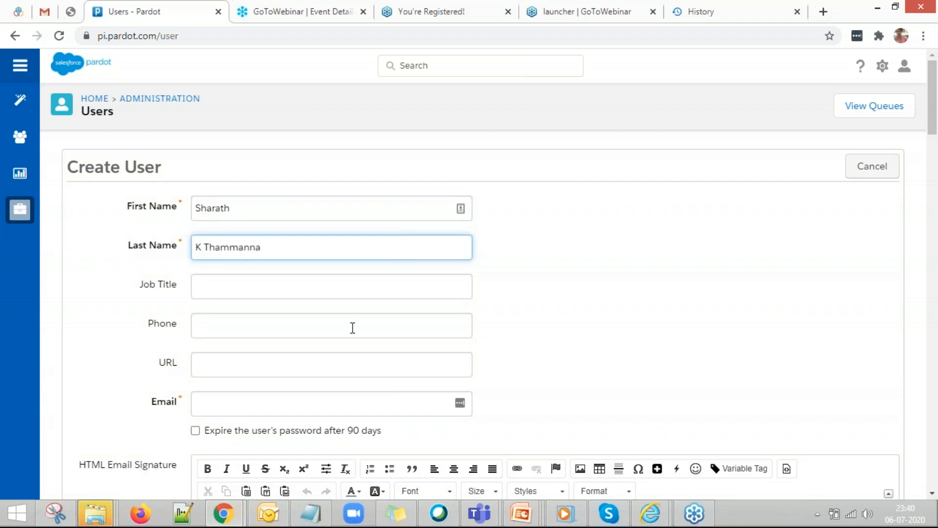
Fill in the new user's email address and scroll down to the signature fields.
{"action": "scroll", "coordinate": [352, 328], "scroll_direction": "down", "scroll_amount": 1}
{"action": "left_click", "coordinate": [292, 344]}
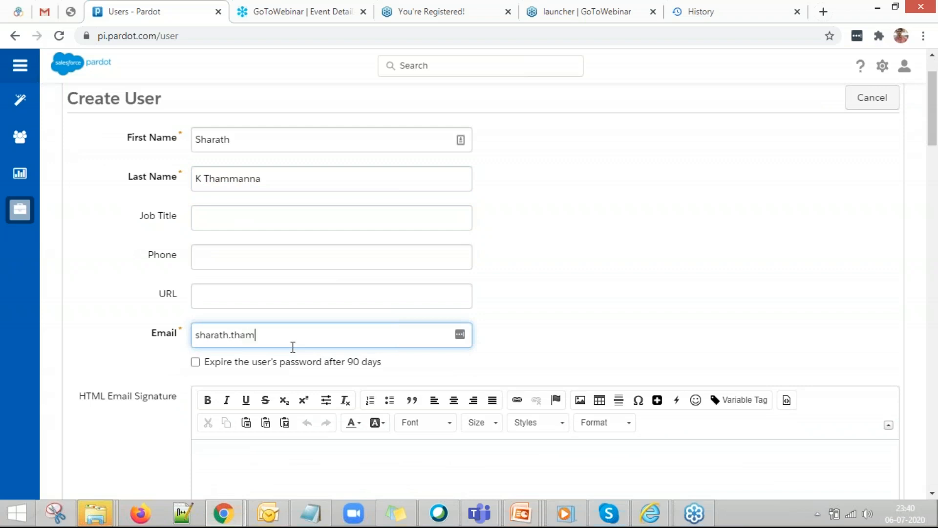
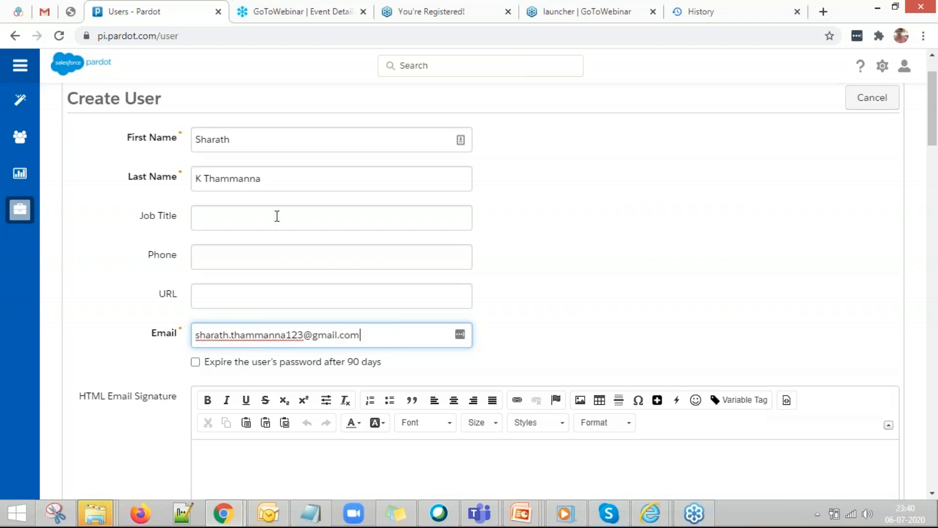
{"action": "scroll", "coordinate": [322, 268], "scroll_direction": "down", "scroll_amount": 3}
{"action": "left_click", "coordinate": [355, 329]}
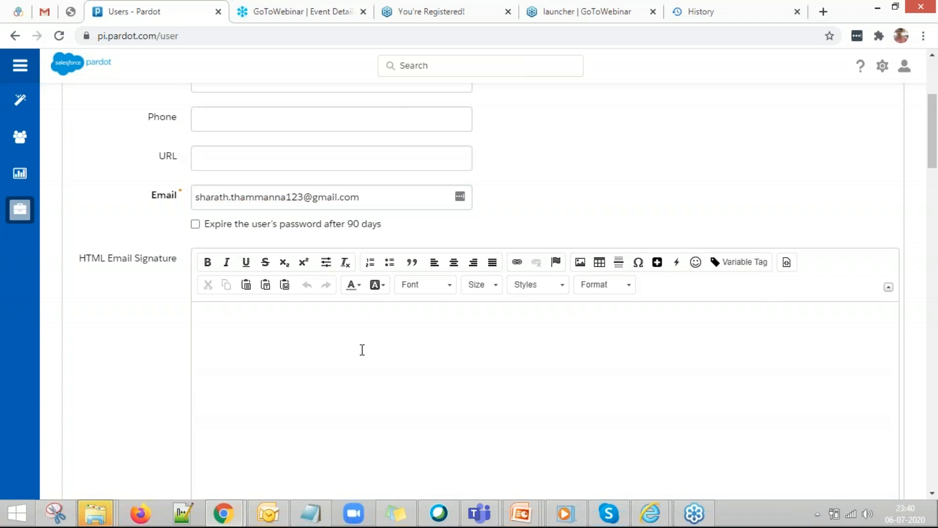
{"action": "scroll", "coordinate": [362, 350], "scroll_direction": "down", "scroll_amount": 3}
{"action": "scroll", "coordinate": [293, 234], "scroll_direction": "down", "scroll_amount": 3}
{"action": "left_click", "coordinate": [274, 310]}
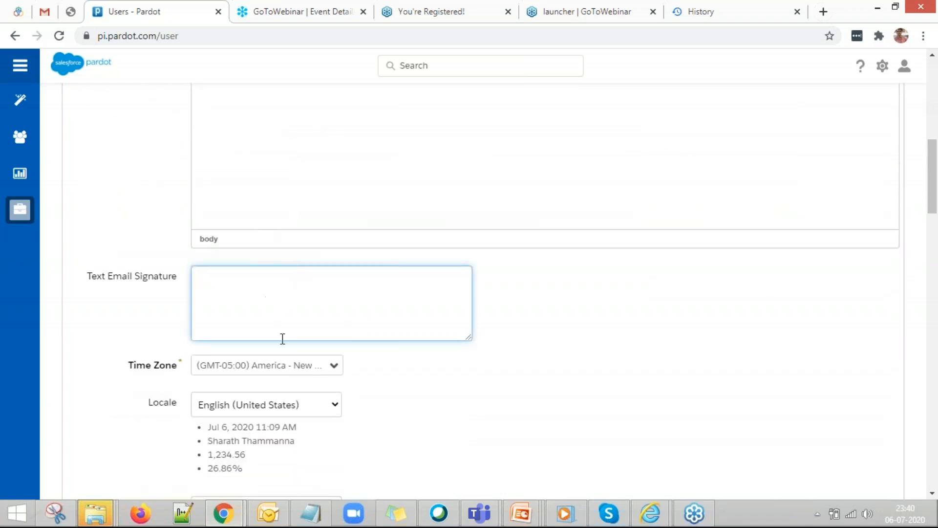
Keep the New York time zone and map the user to the integration CRM username.
{"action": "left_click", "coordinate": [277, 373]}
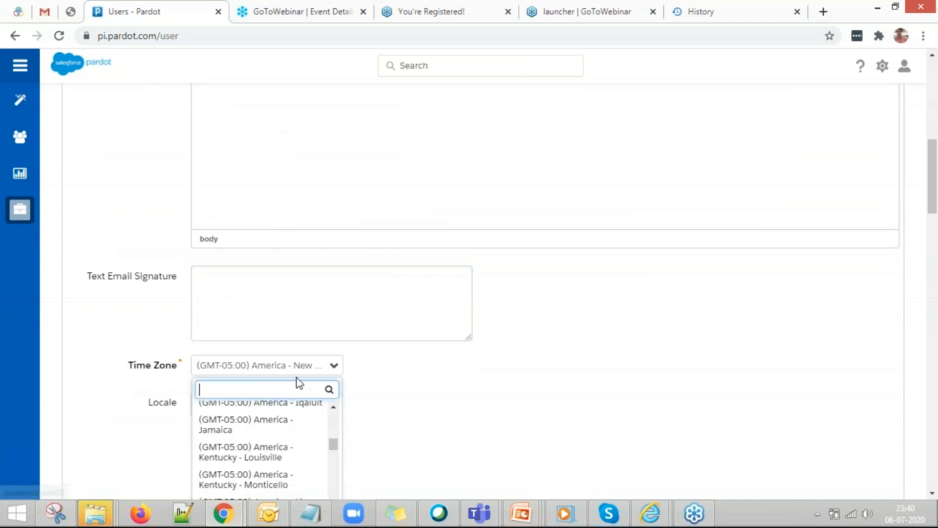
{"action": "left_click", "coordinate": [383, 381]}
{"action": "scroll", "coordinate": [388, 386], "scroll_direction": "down", "scroll_amount": 3}
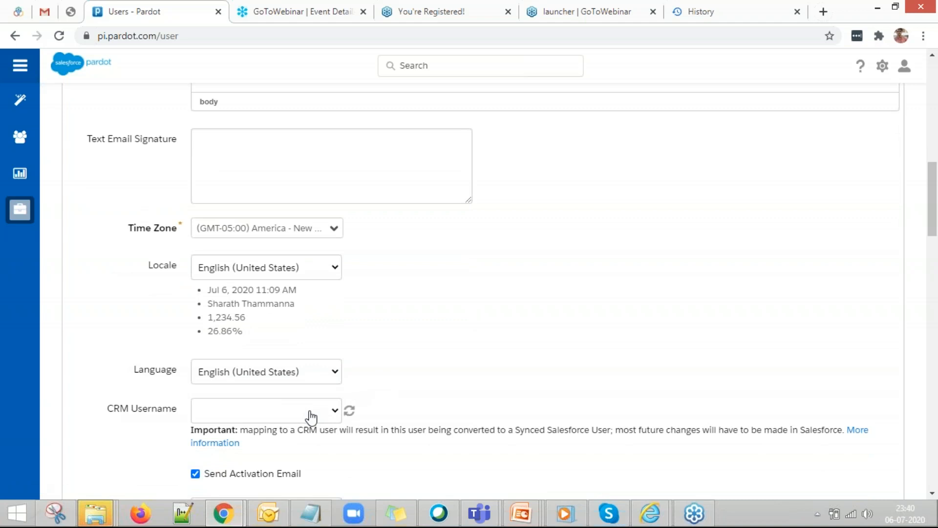
{"action": "left_click", "coordinate": [311, 418]}
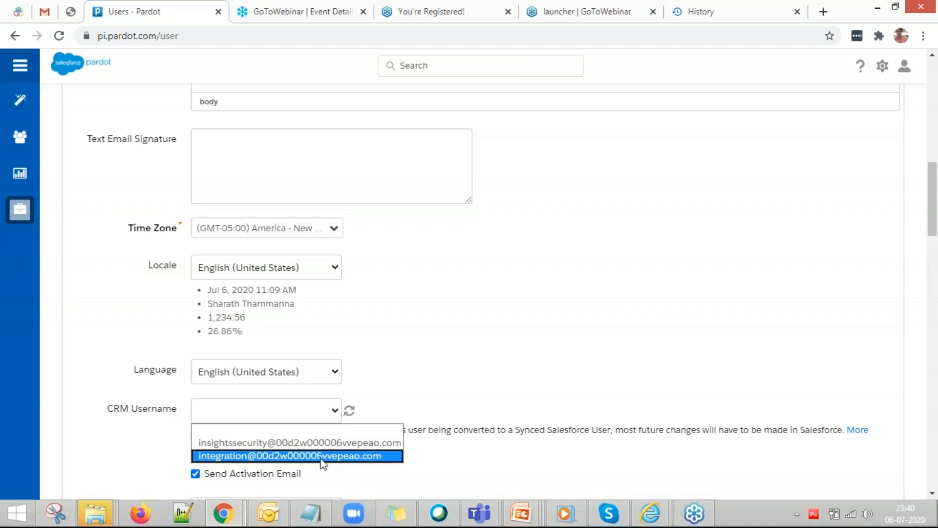
{"action": "left_click", "coordinate": [321, 455]}
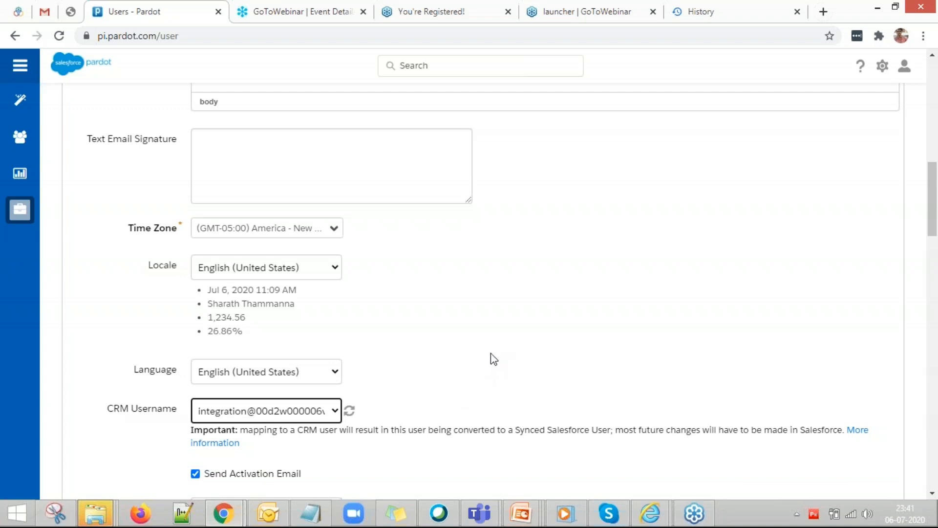
Choose Administrator in the Role dropdown, then review the security limits and email preferences below.
{"action": "scroll", "coordinate": [491, 363], "scroll_direction": "down", "scroll_amount": 1}
{"action": "scroll", "coordinate": [490, 363], "scroll_direction": "down", "scroll_amount": 2}
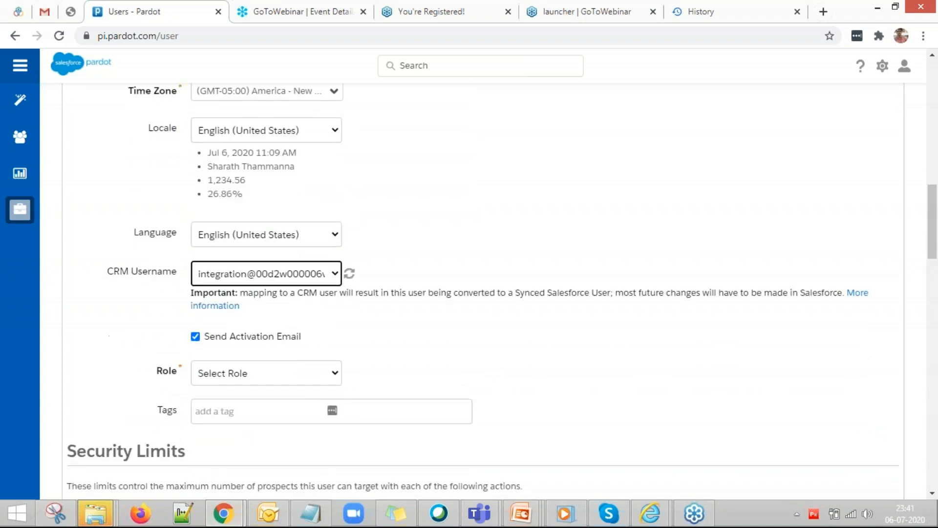
{"action": "left_click", "coordinate": [269, 307]}
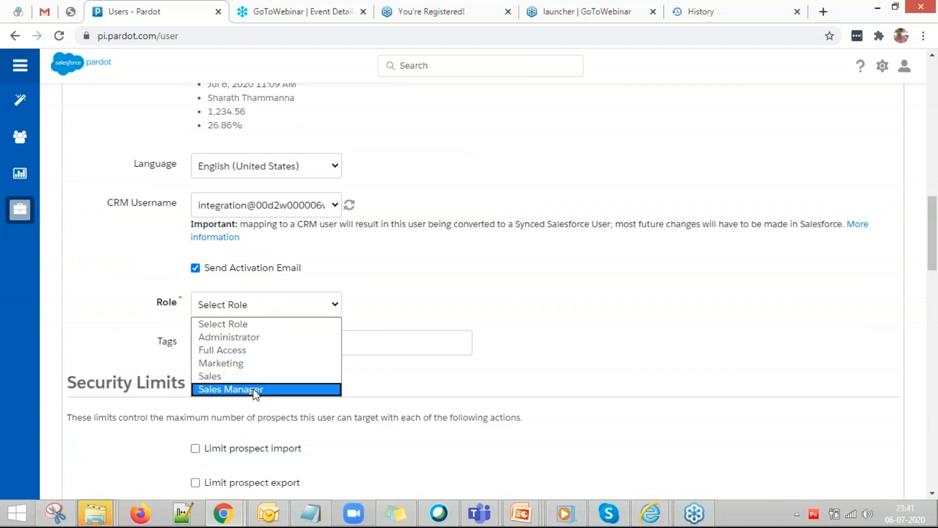
{"action": "left_click", "coordinate": [257, 337]}
{"action": "scroll", "coordinate": [382, 369], "scroll_direction": "down", "scroll_amount": 4}
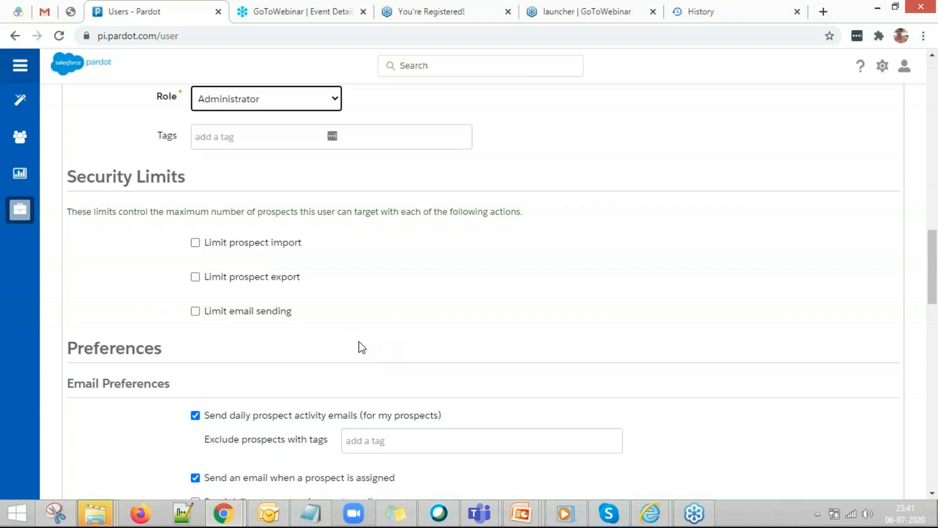
{"action": "scroll", "coordinate": [364, 348], "scroll_direction": "down", "scroll_amount": 3}
{"action": "scroll", "coordinate": [321, 289], "scroll_direction": "up", "scroll_amount": 2}
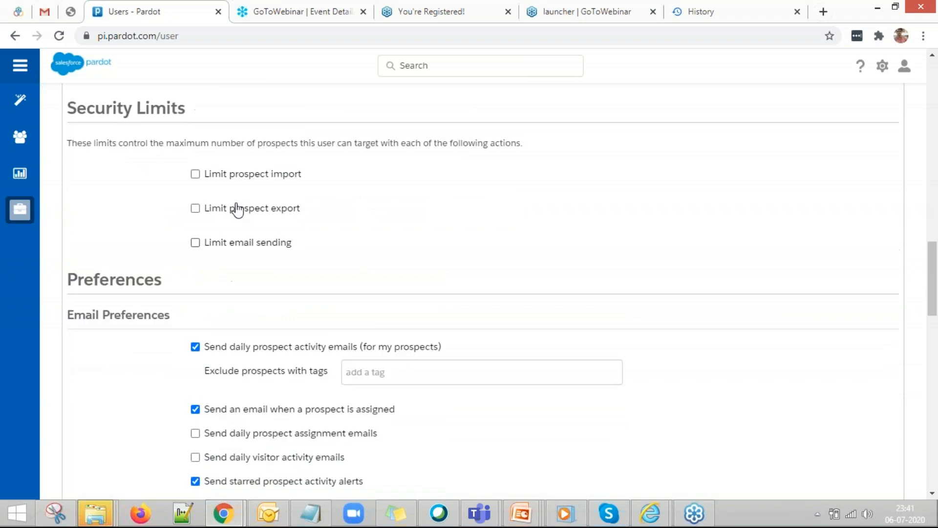
Turn on the Limit prospect import security setting.
{"action": "left_click", "coordinate": [195, 174]}
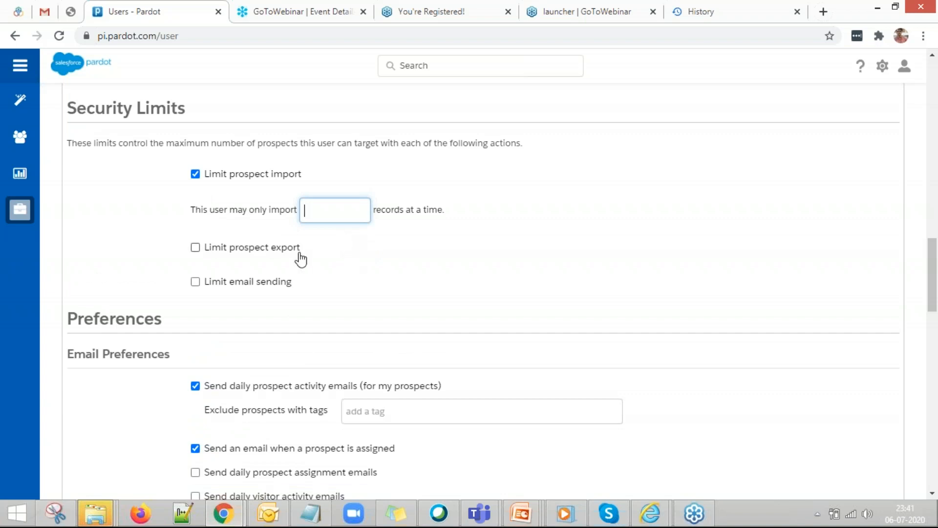
{"action": "scroll", "coordinate": [316, 304], "scroll_direction": "down", "scroll_amount": 1}
{"action": "scroll", "coordinate": [315, 304], "scroll_direction": "down", "scroll_amount": 3}
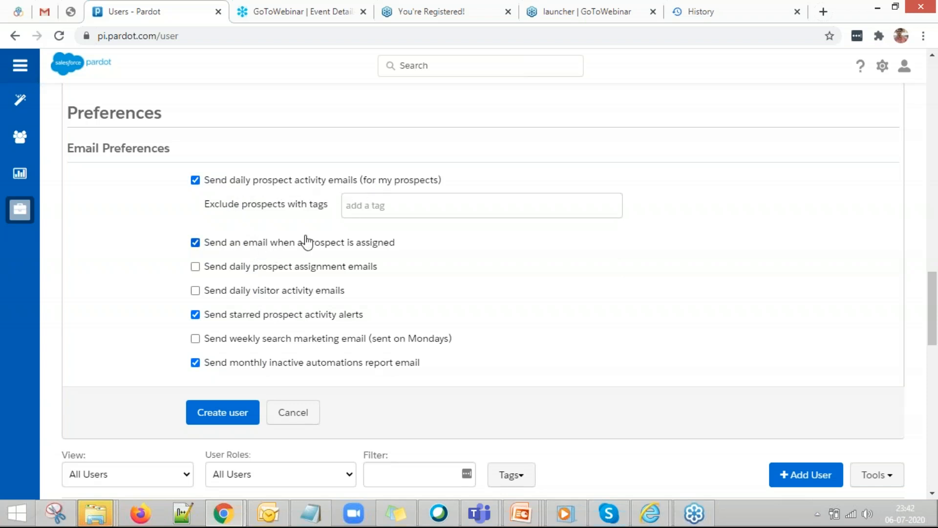
Enable daily prospect assignment, daily visitor activity and weekly search marketing emails.
{"action": "left_click", "coordinate": [196, 269]}
{"action": "left_click", "coordinate": [195, 291]}
{"action": "scroll", "coordinate": [294, 373], "scroll_direction": "down", "scroll_amount": 2}
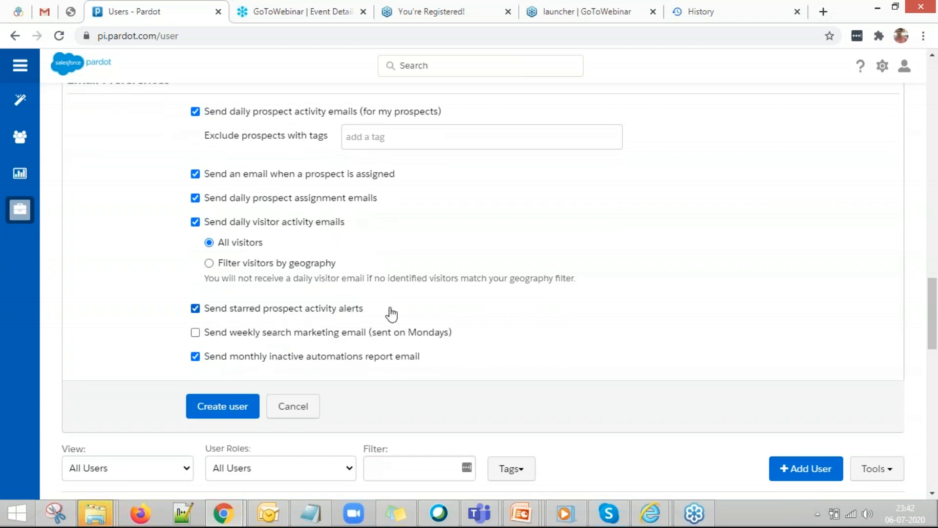
{"action": "left_click", "coordinate": [196, 334]}
Cancel and confirm discarding the unsaved user, then bring the training slide show forward.
{"action": "left_click", "coordinate": [311, 411]}
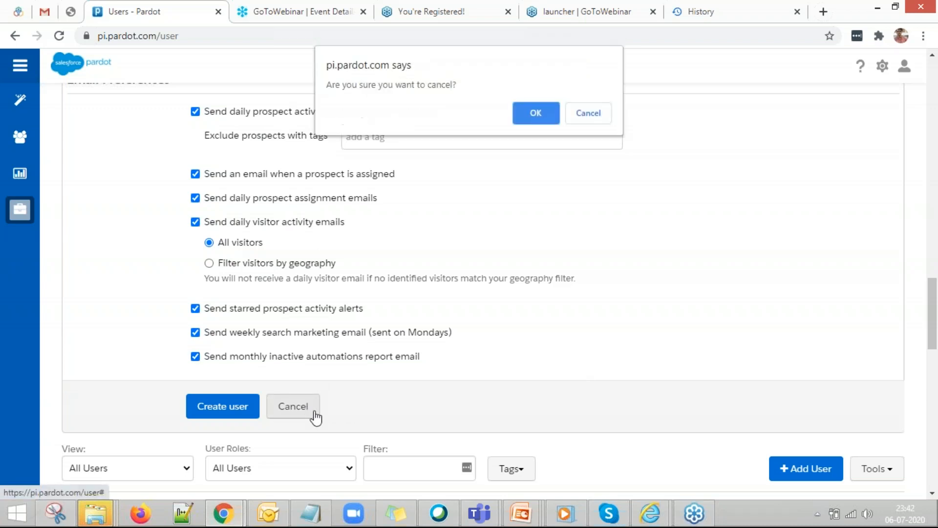
{"action": "left_click", "coordinate": [539, 119]}
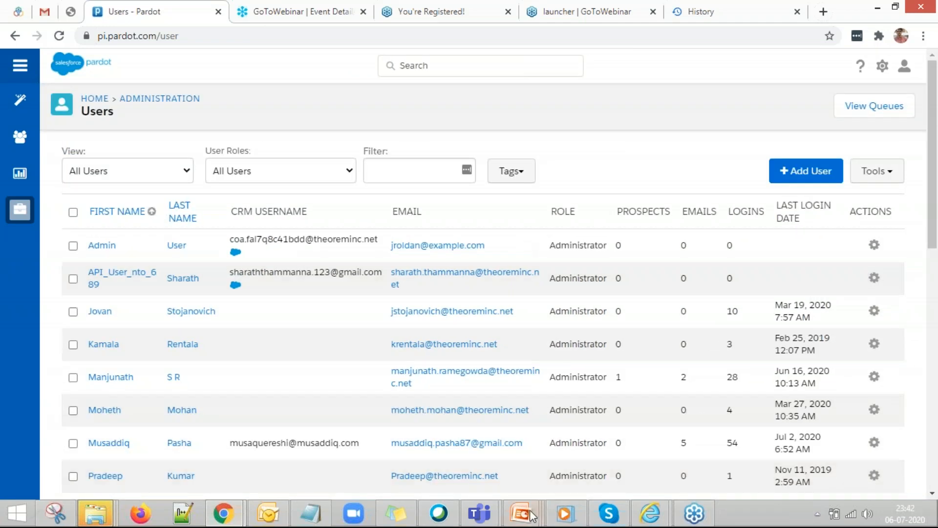
{"action": "mouse_move", "coordinate": [532, 516]}
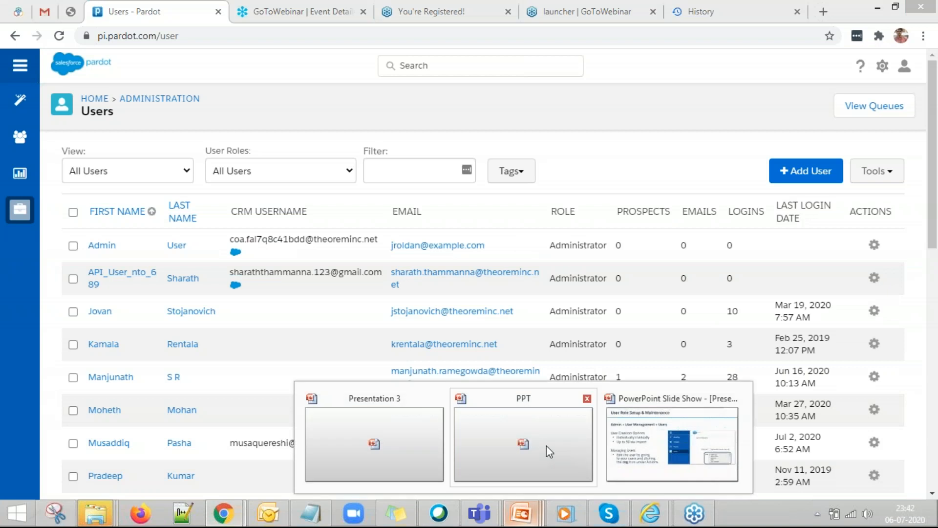
{"action": "left_click", "coordinate": [619, 427]}
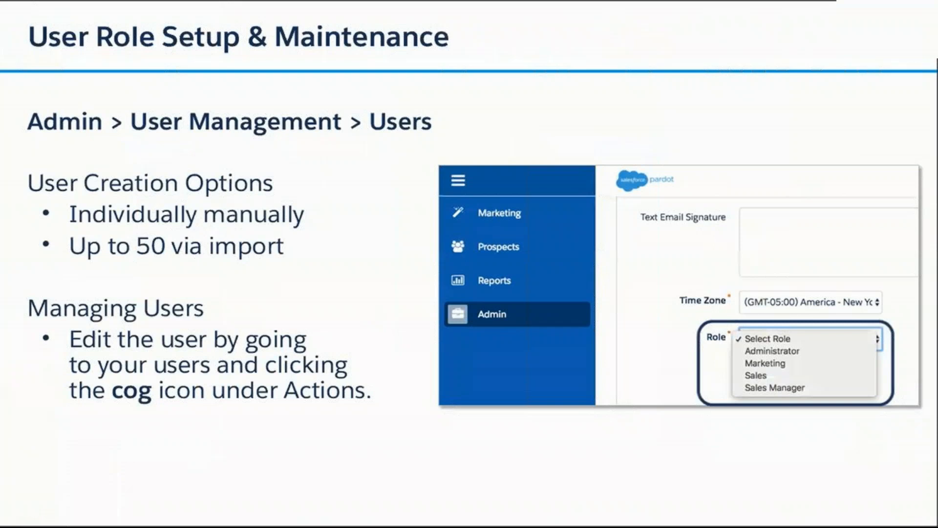
Switch back to the Pardot Users list and open the Admin user's actions menu.
{"action": "key", "text": "alt+Tab"}
{"action": "left_click", "coordinate": [874, 244]}
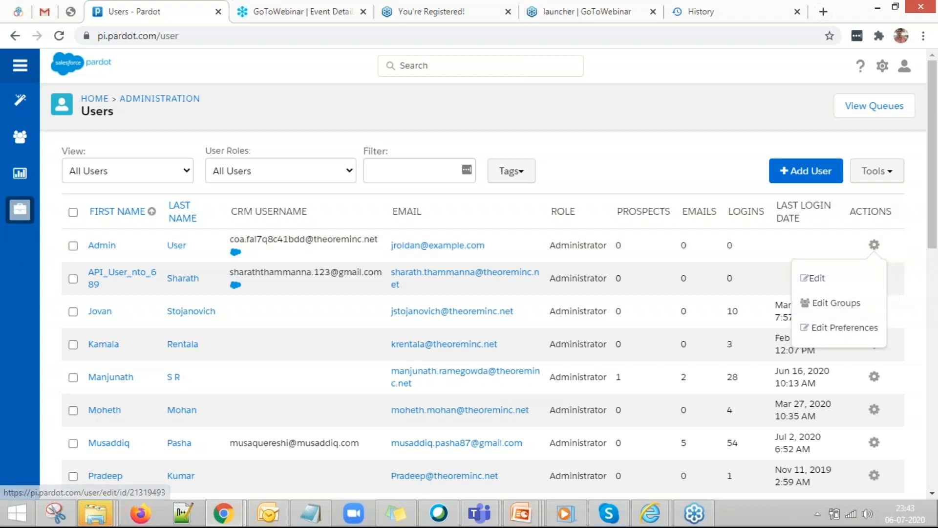
Scroll the Users page down to User Groups and Queues and back up.
{"action": "scroll", "coordinate": [614, 306], "scroll_direction": "down", "scroll_amount": 11}
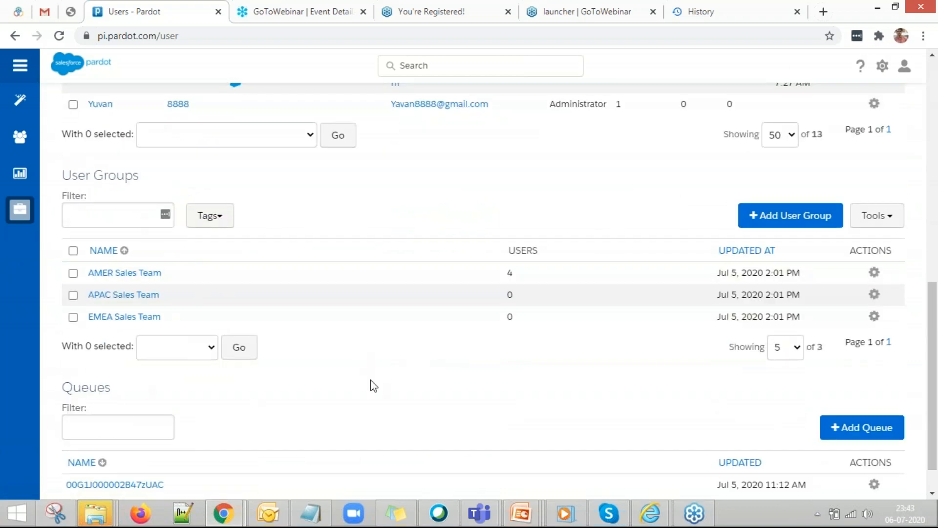
{"action": "scroll", "coordinate": [537, 325], "scroll_direction": "up", "scroll_amount": 4}
{"action": "scroll", "coordinate": [554, 337], "scroll_direction": "up", "scroll_amount": 2}
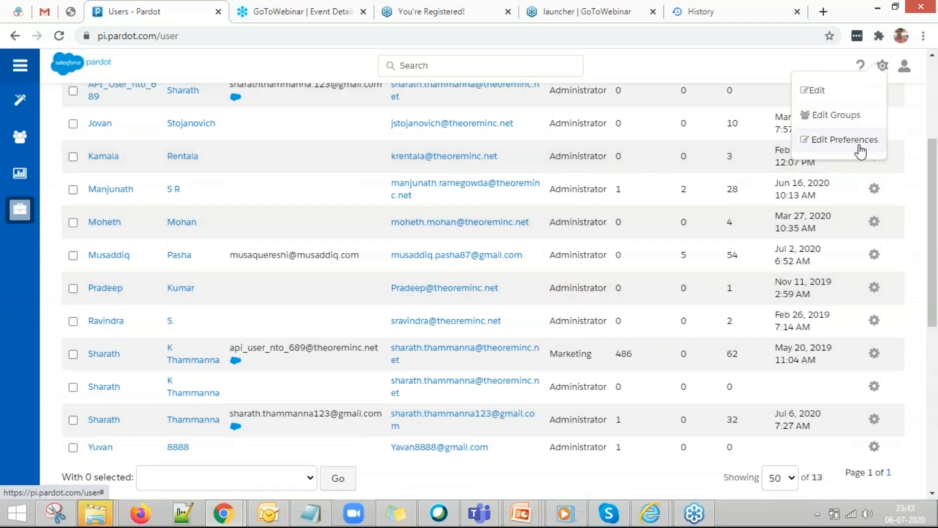
{"action": "scroll", "coordinate": [906, 231], "scroll_direction": "up", "scroll_amount": 2}
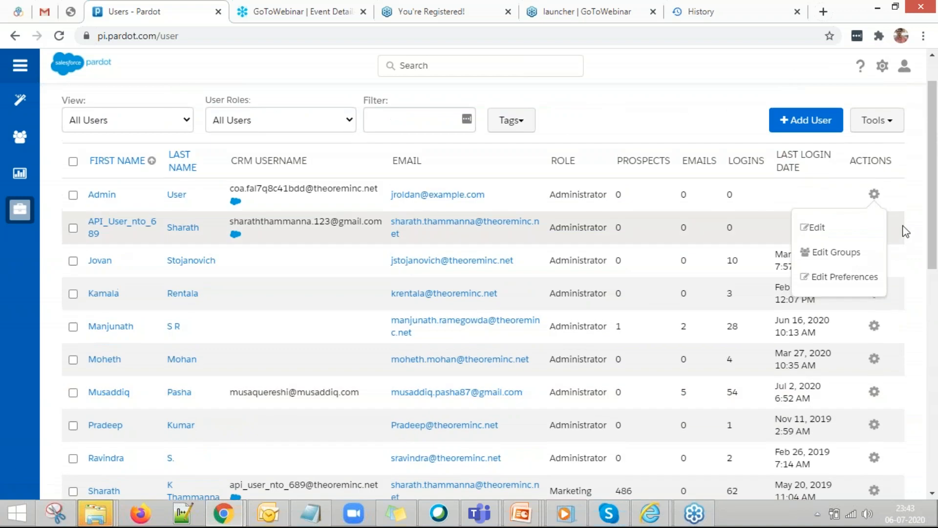
Return to the slide show and advance past User Security Limits to the user mapping slide.
{"action": "mouse_move", "coordinate": [521, 513]}
{"action": "left_click", "coordinate": [632, 436]}
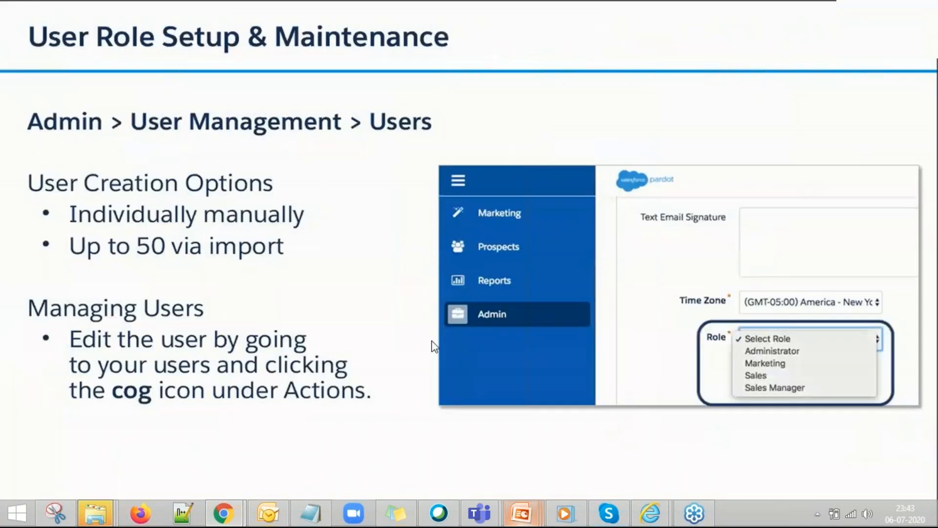
{"action": "left_click", "coordinate": [437, 352]}
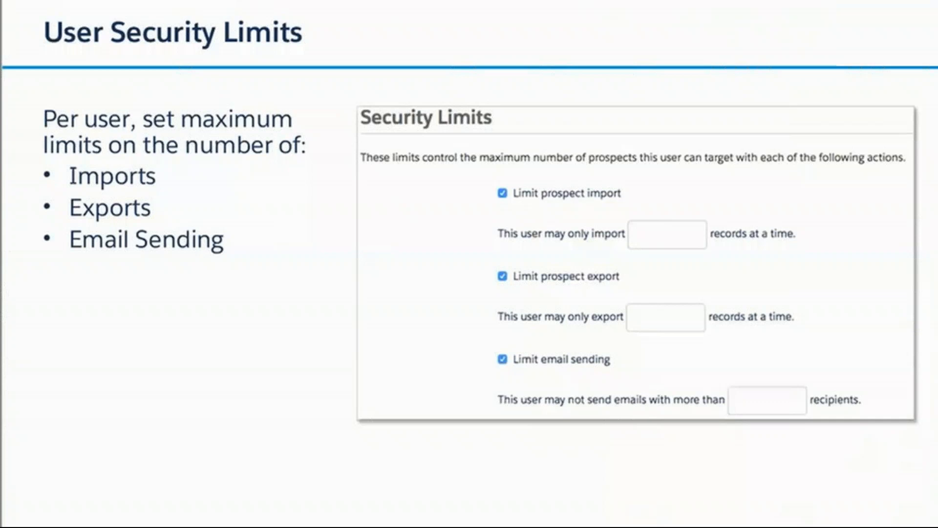
{"action": "left_click", "coordinate": [221, 301]}
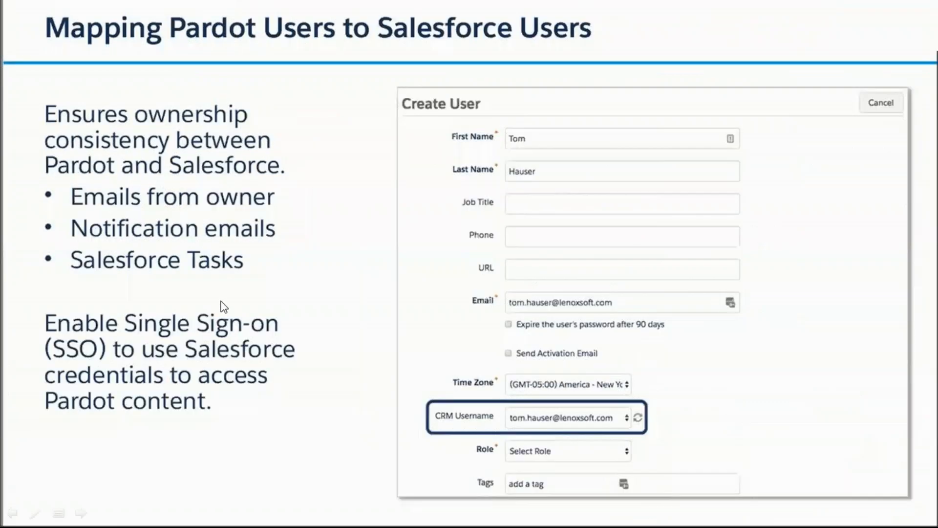